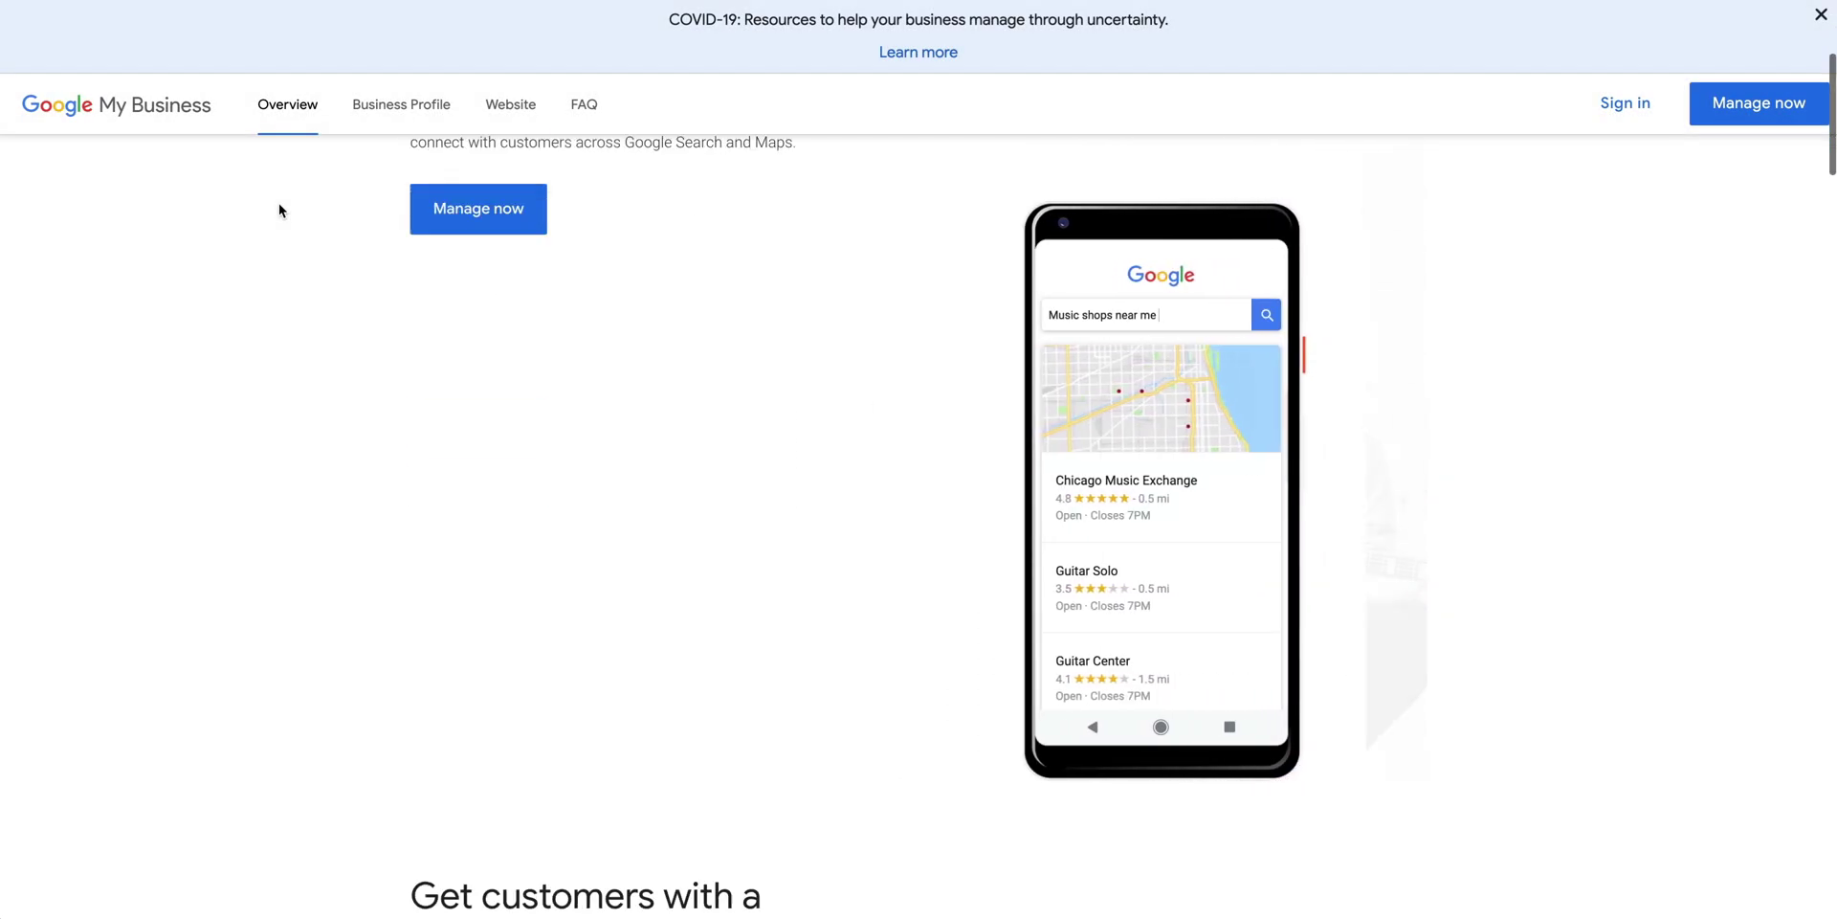
Scroll the Business Profiles overview down to the 'more ways to reach you' section.
scroll(280, 209, "down", 5)
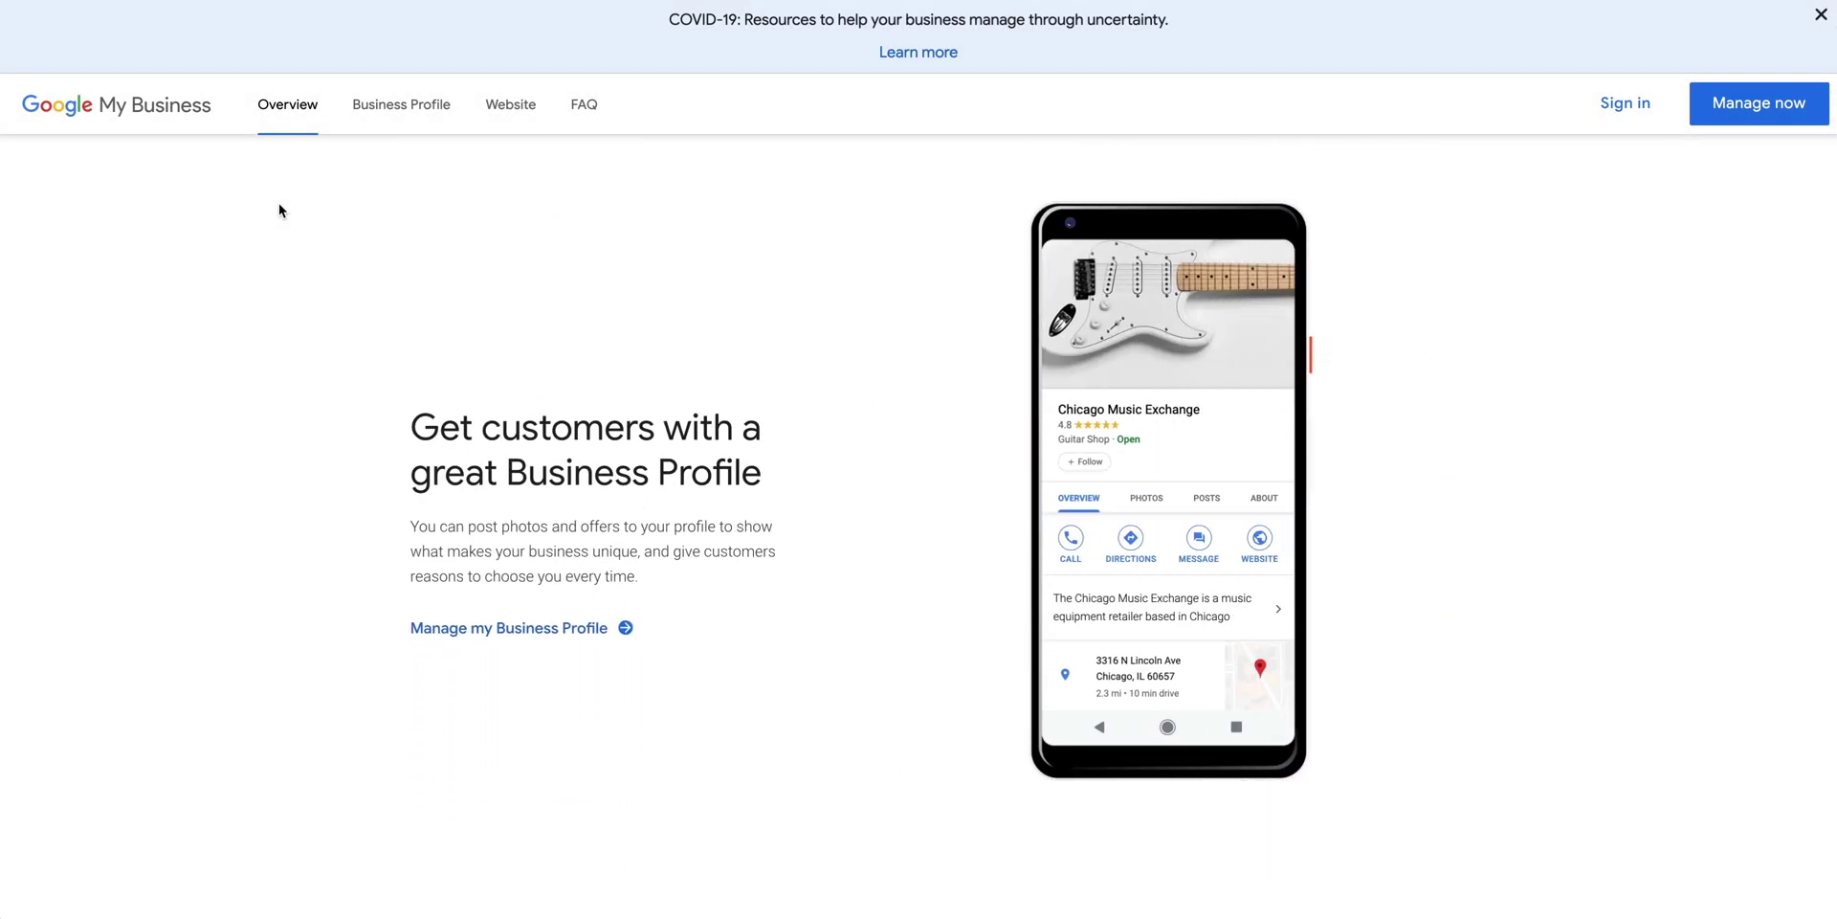
scroll(278, 209, "down", 5)
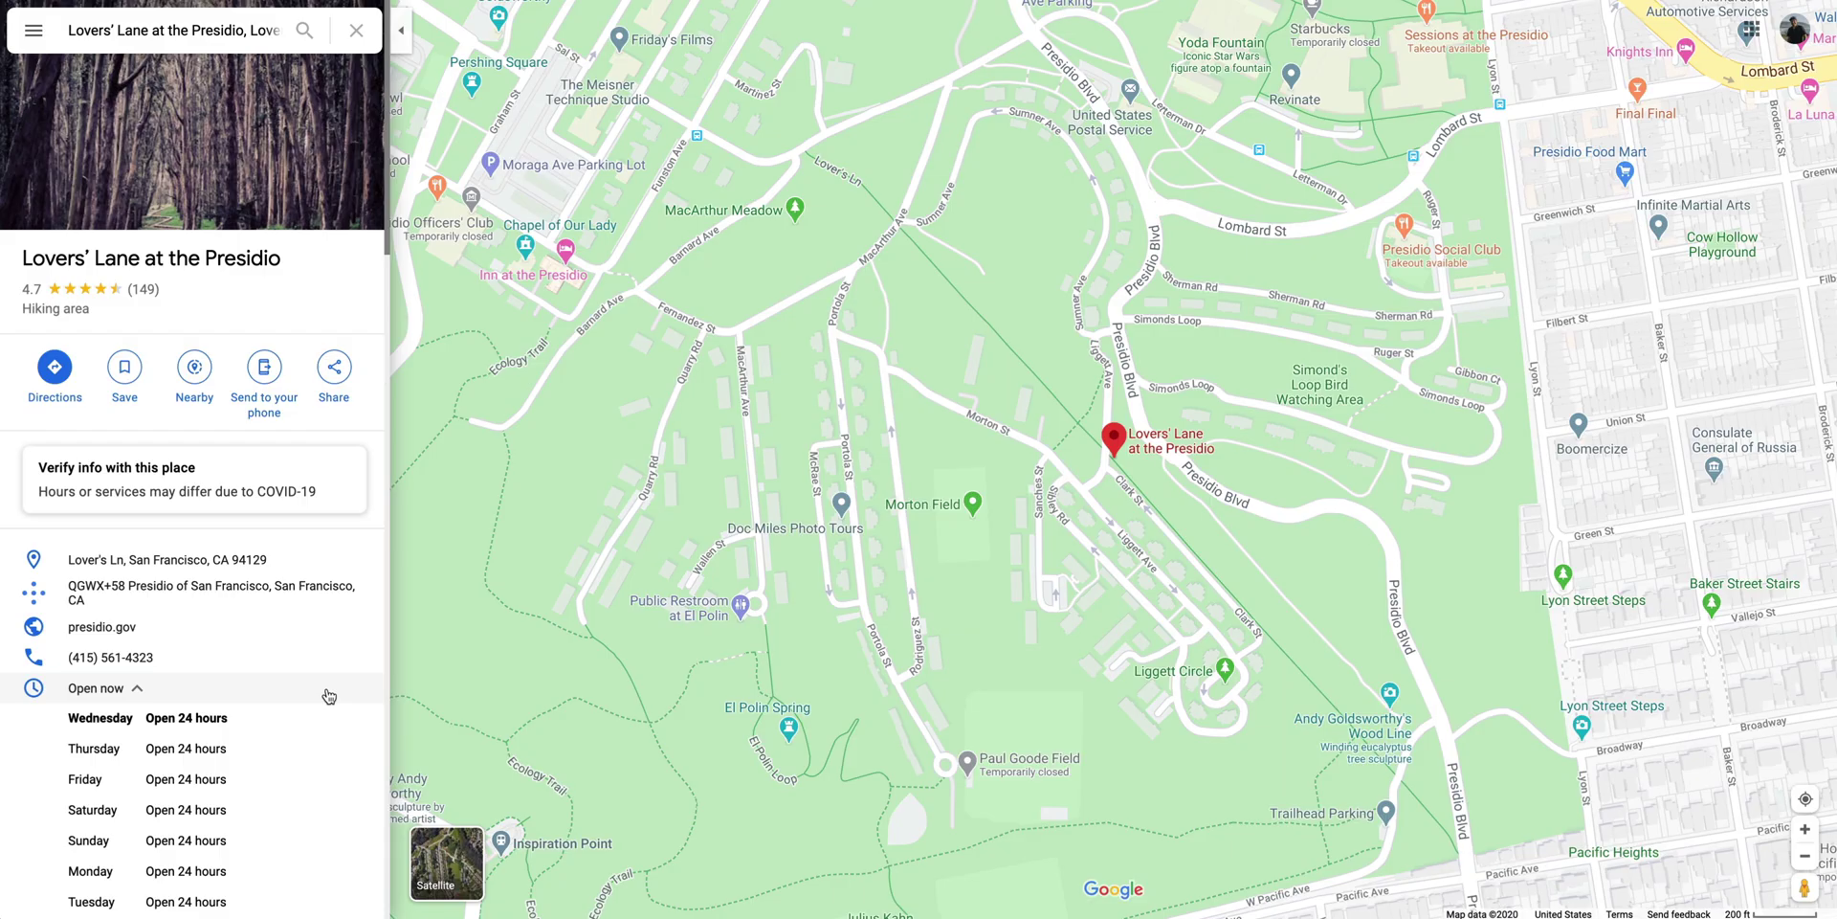
scroll(329, 696, "down", 2)
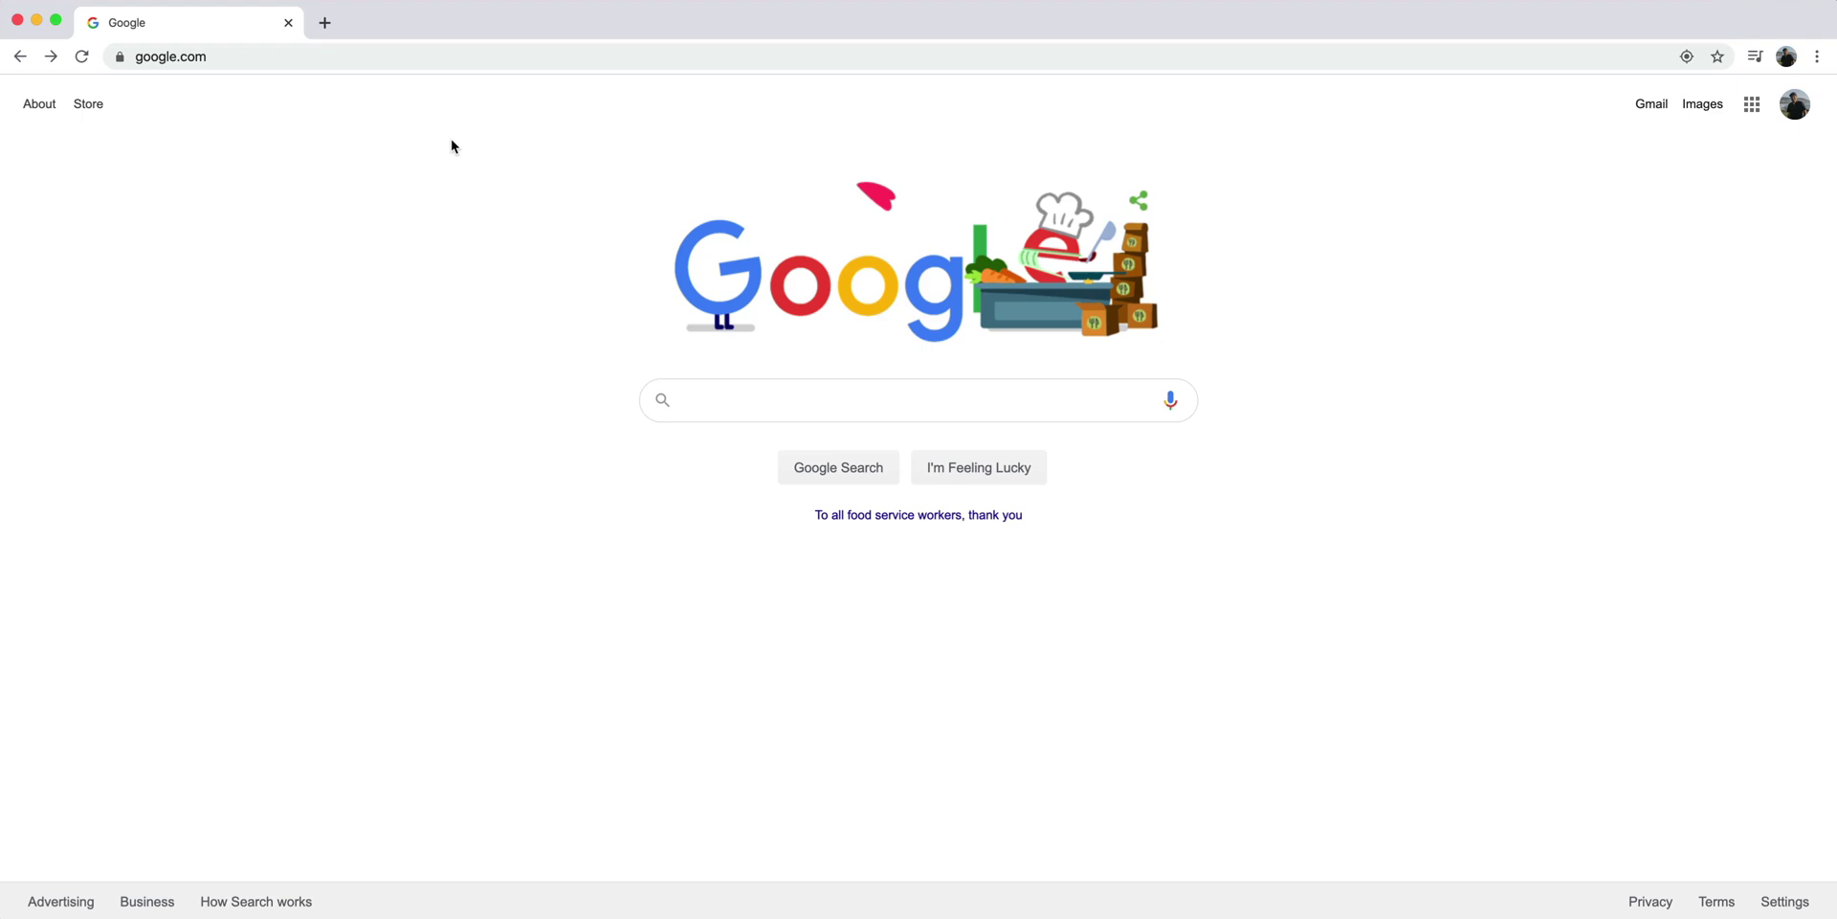
Try maps.google.com, then search Google for 'google maps' and open Google Maps.
left_click(357, 55)
type("maps.goog")
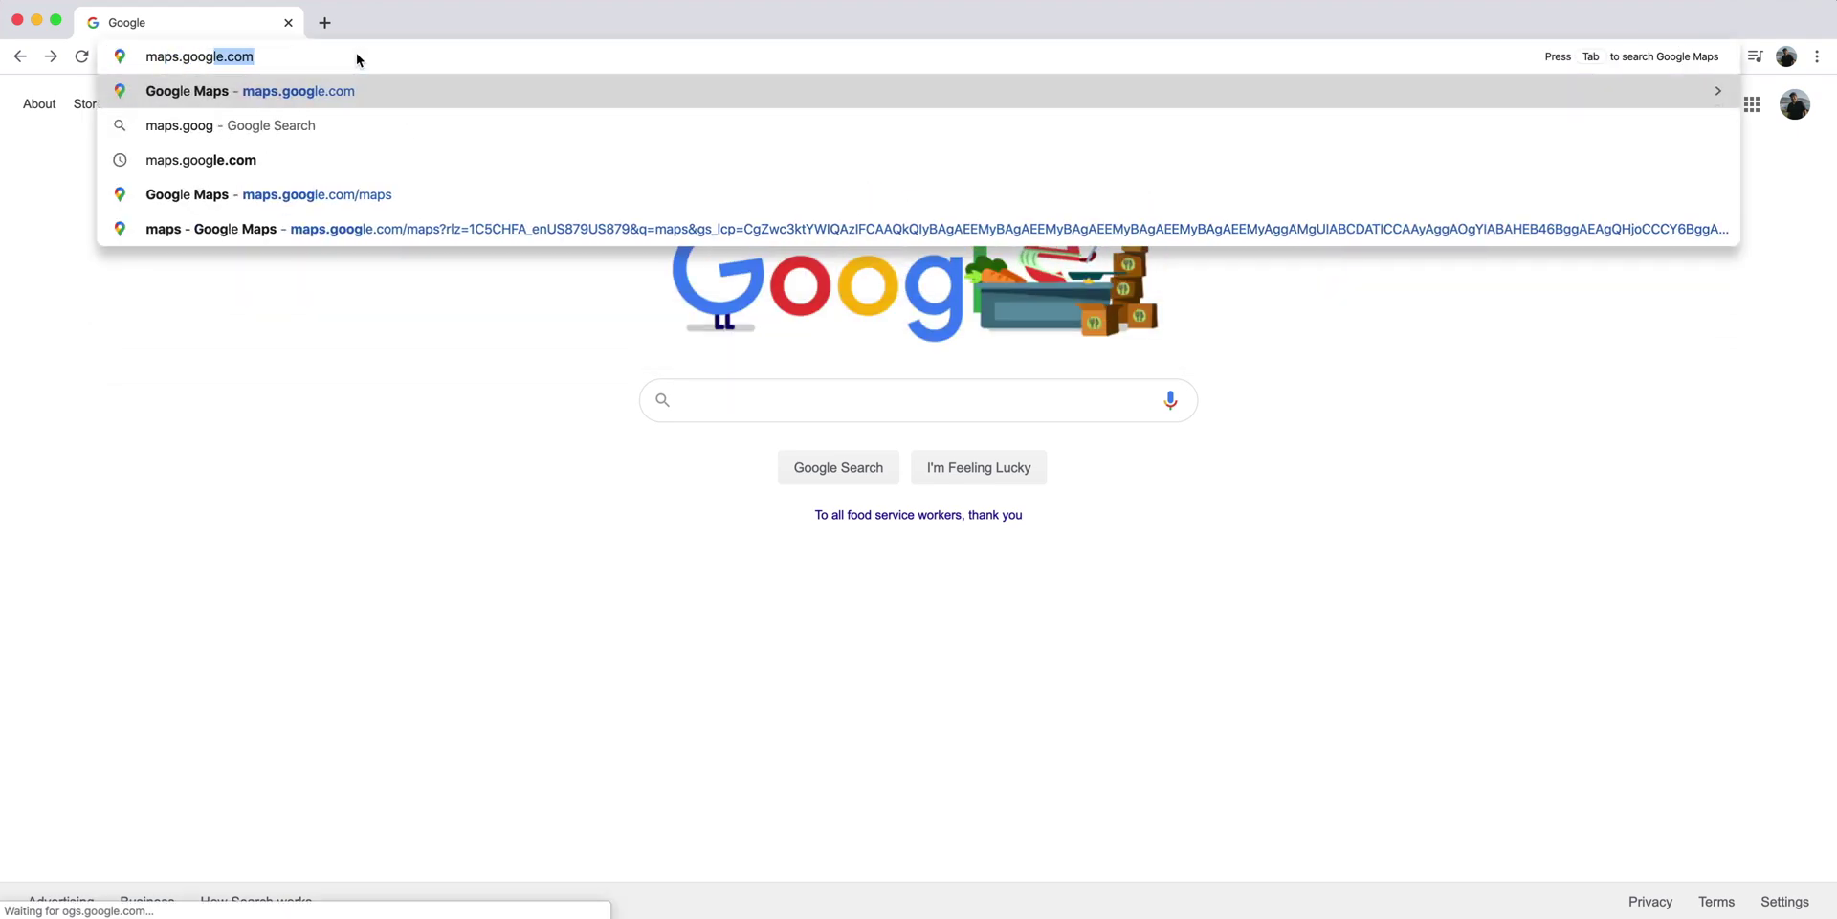
type("le.com")
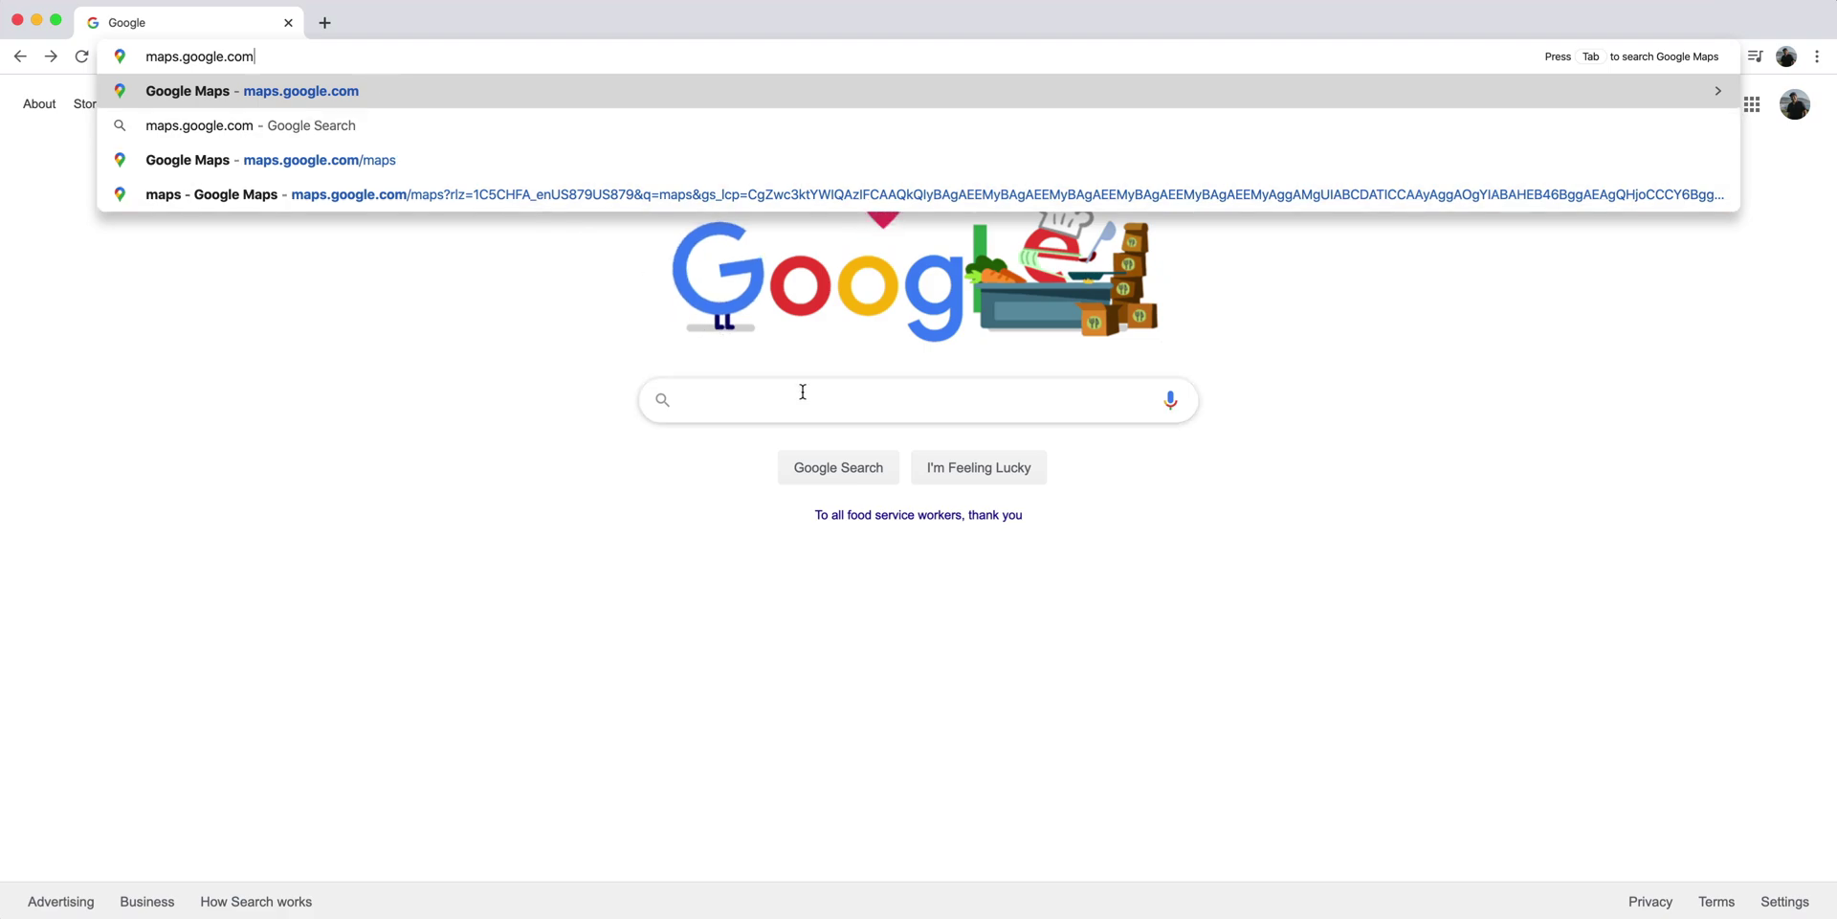
left_click(803, 391)
type("google map")
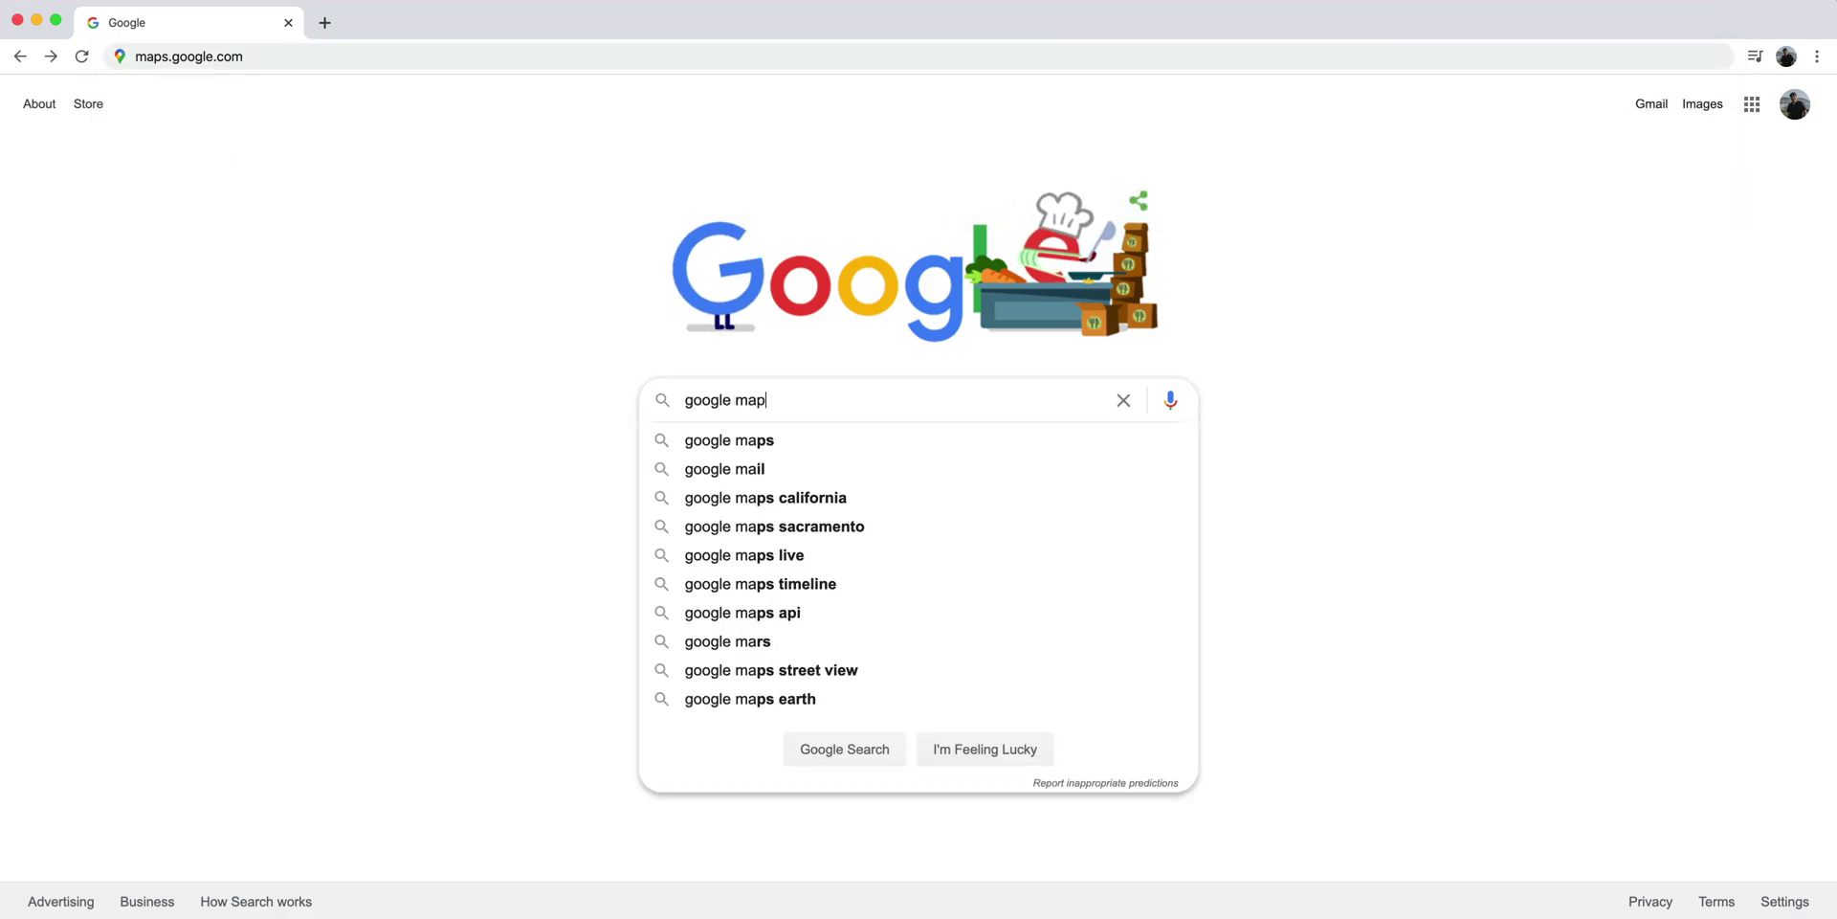
type("s")
key("Return")
left_click(279, 288)
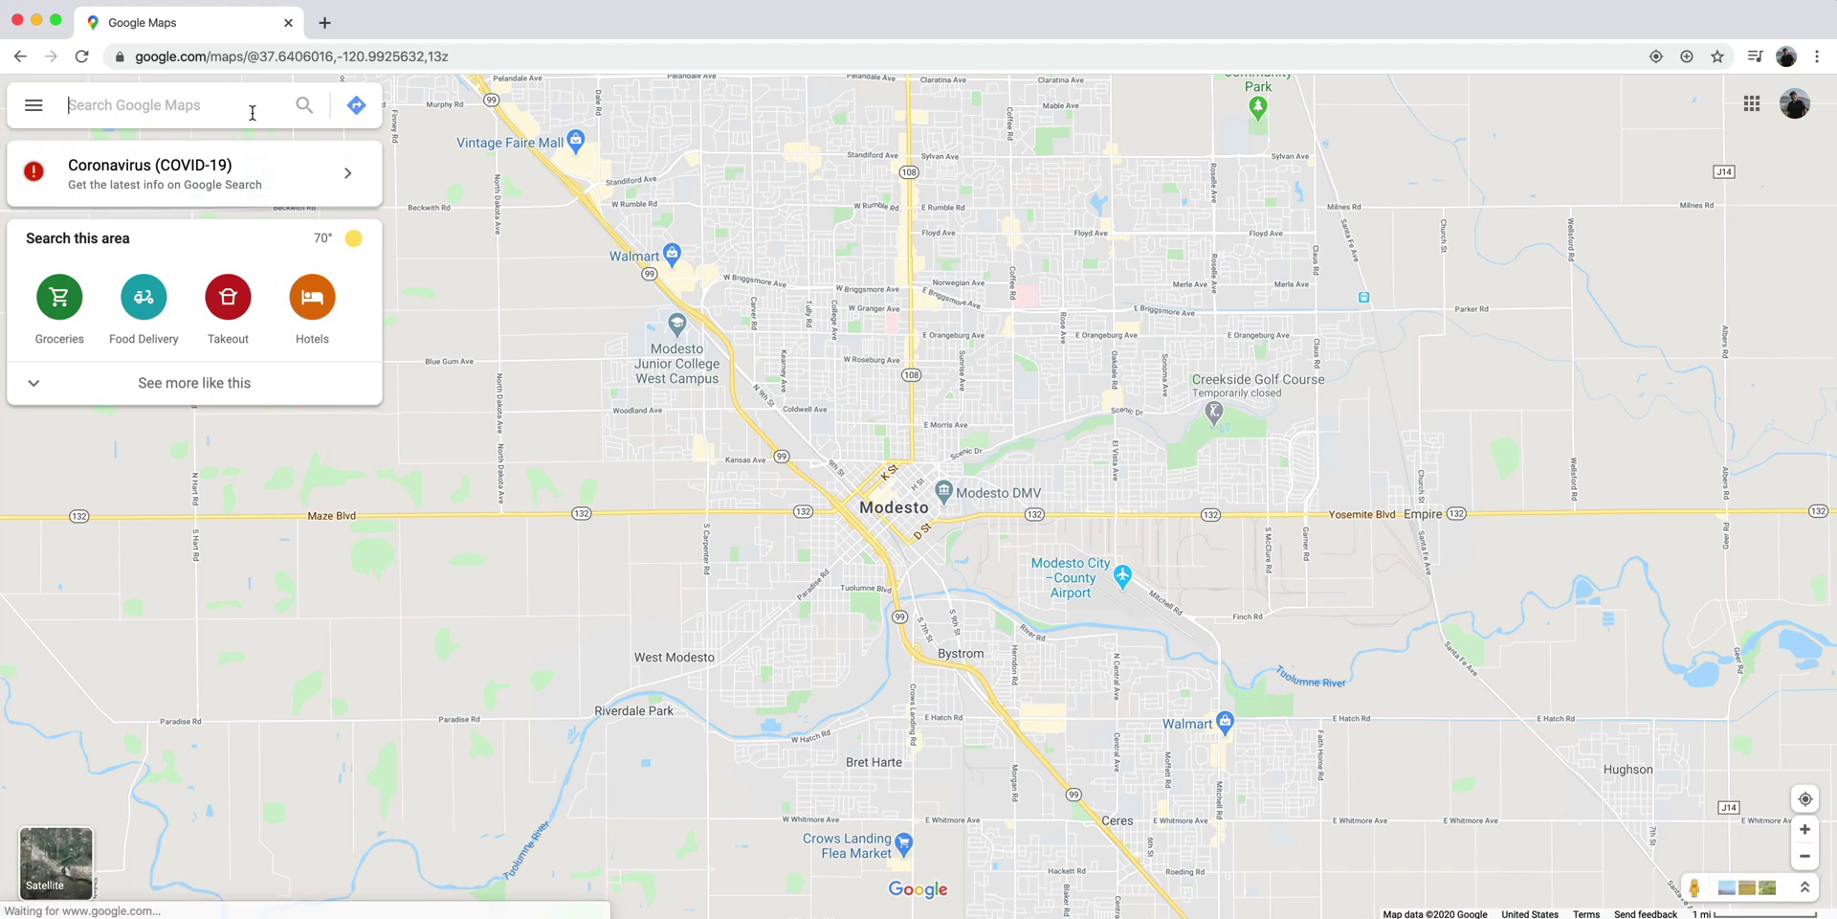
Search Maps for 'lovers lane at' and select Lovers' Lane at the Presidio.
type("lovers lane a")
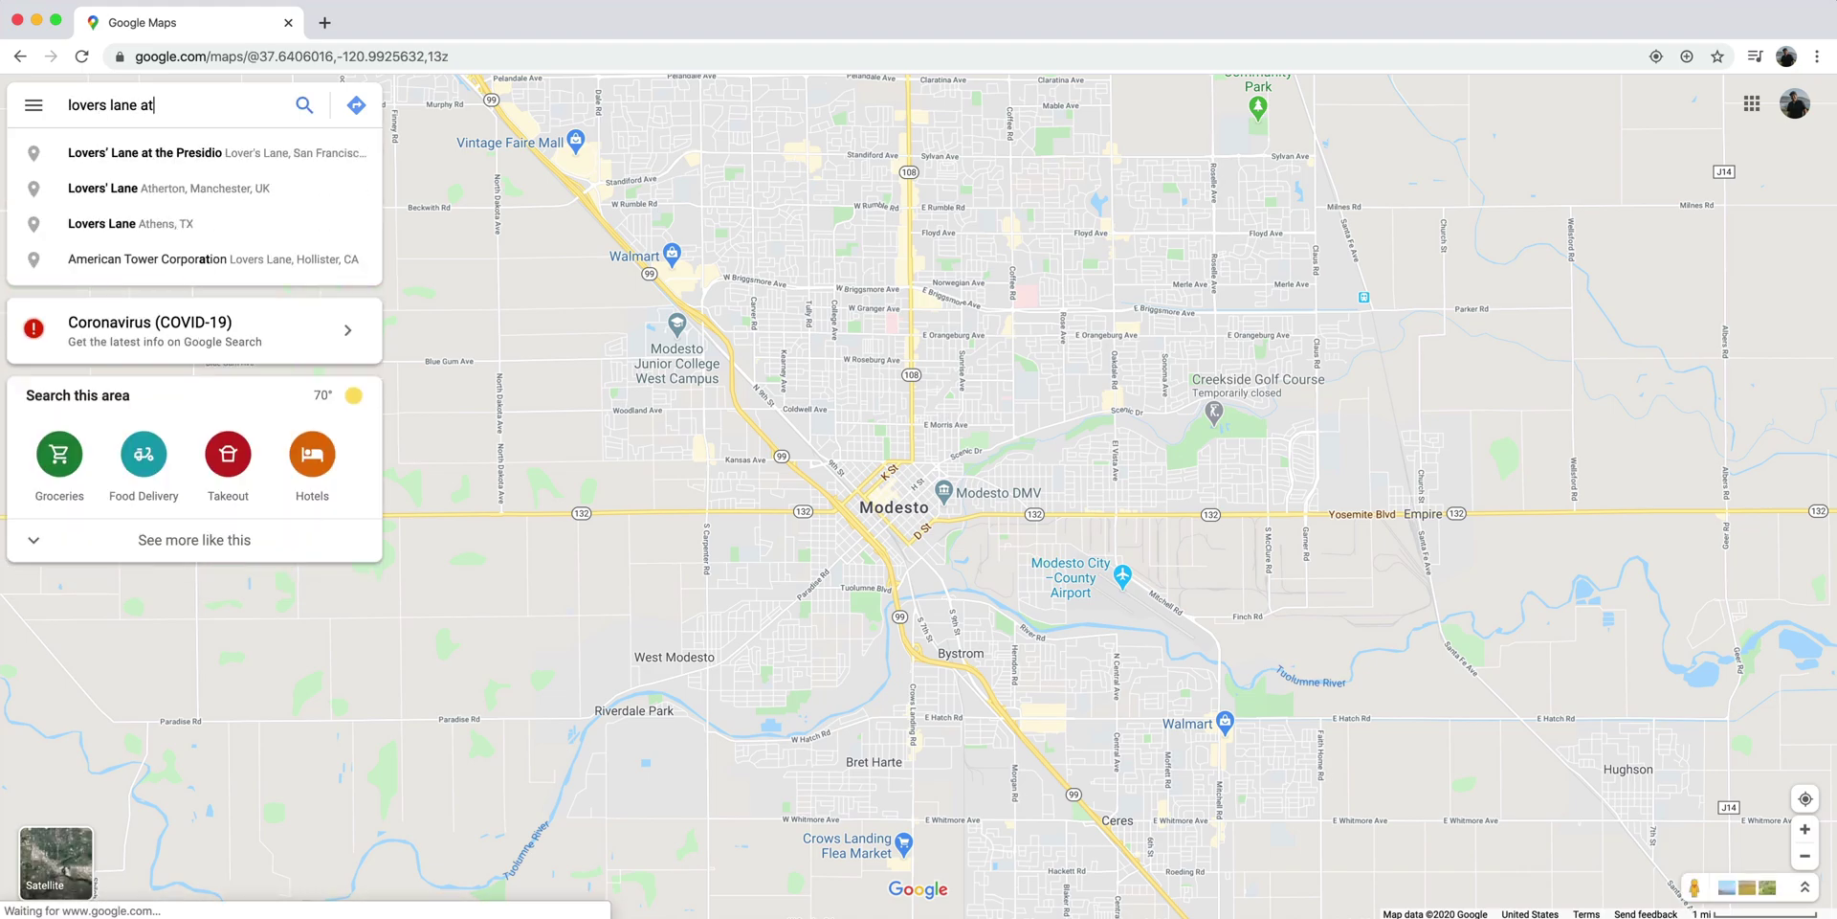
type("t")
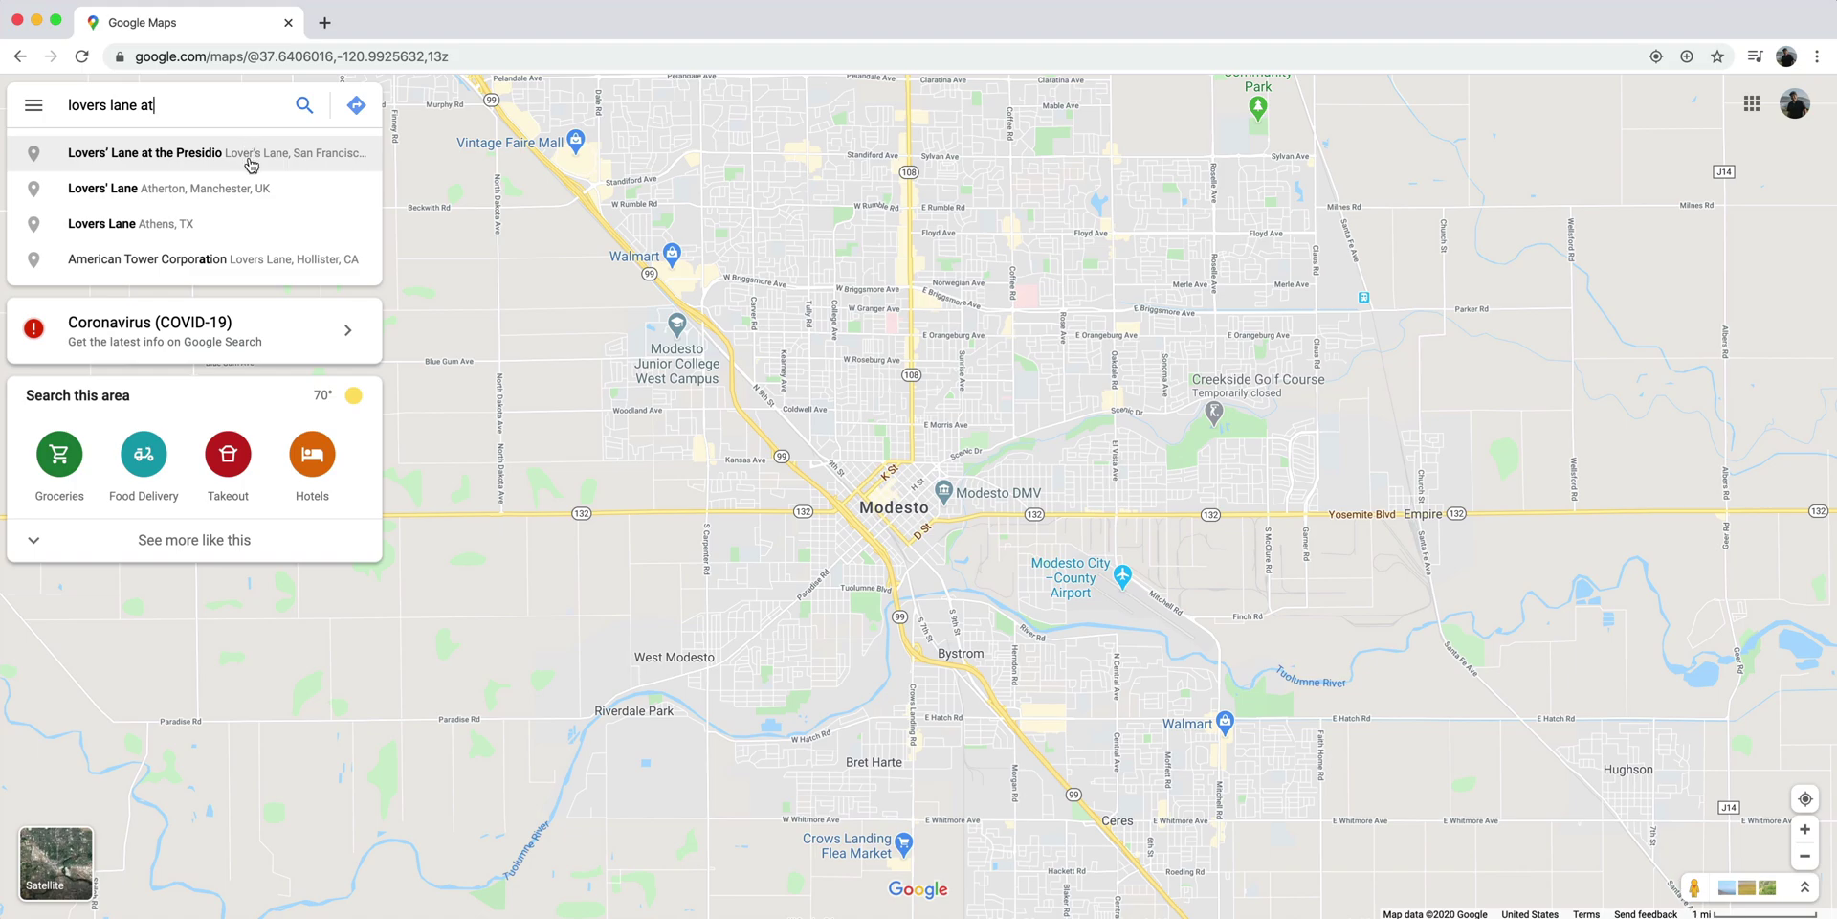
left_click(251, 158)
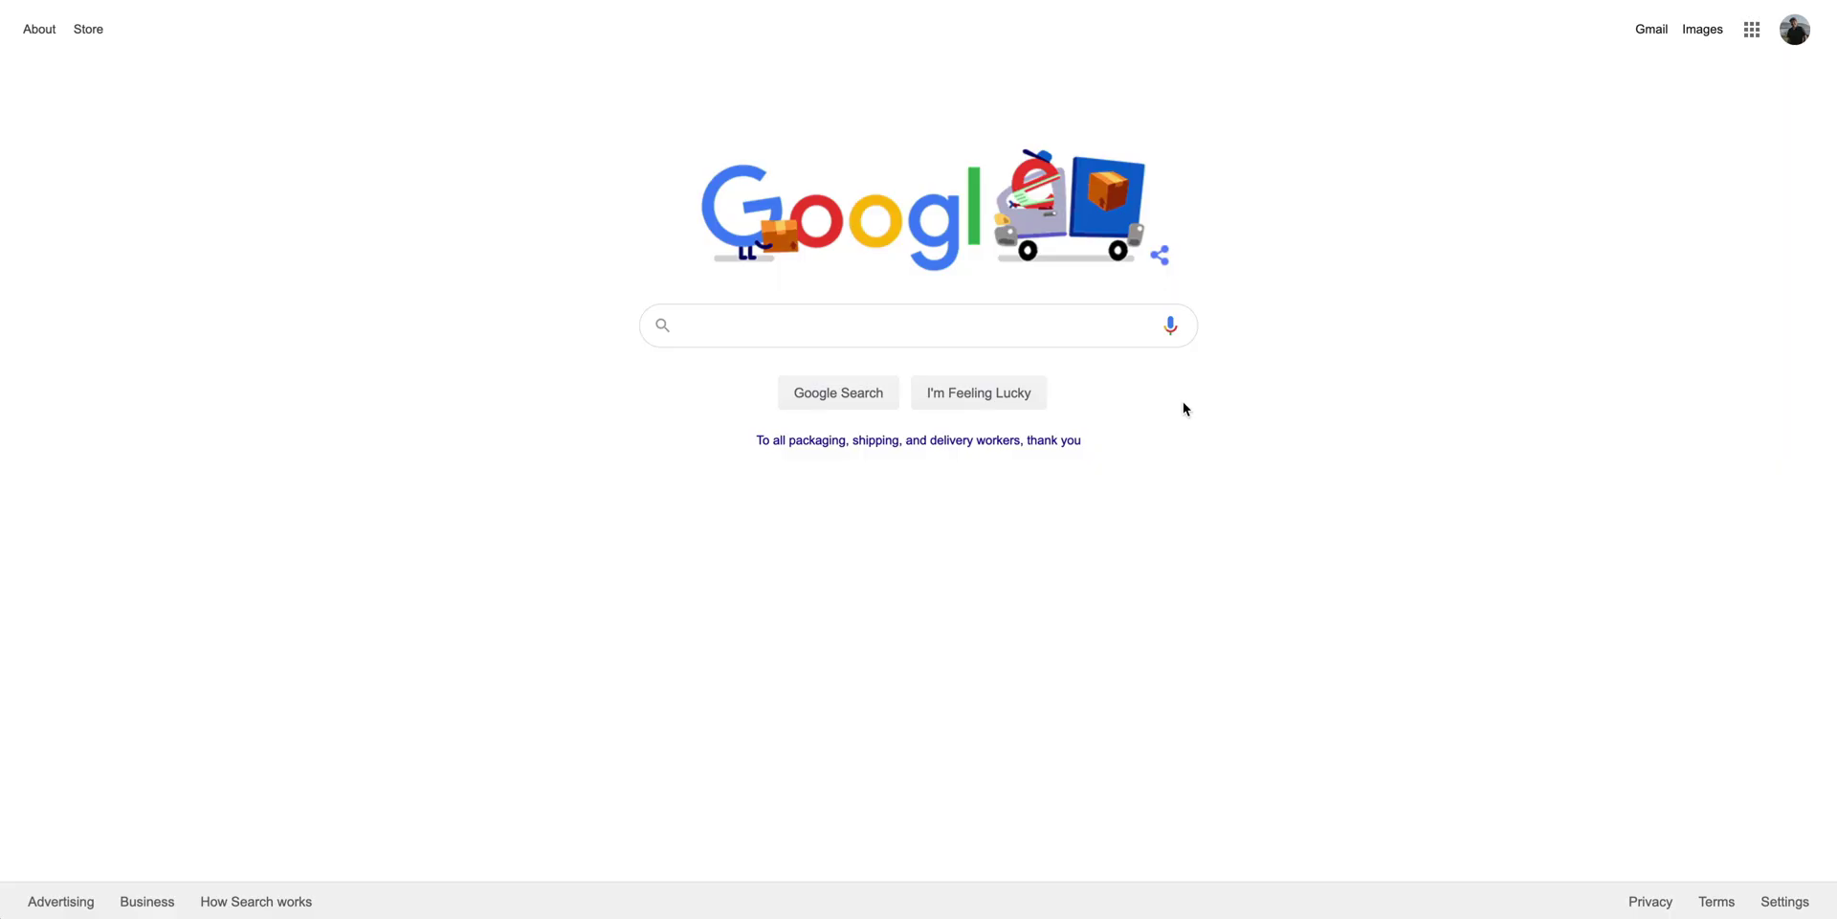
Search 'google my business' and sign in to reach the Webflow listing dashboard.
type("google my business")
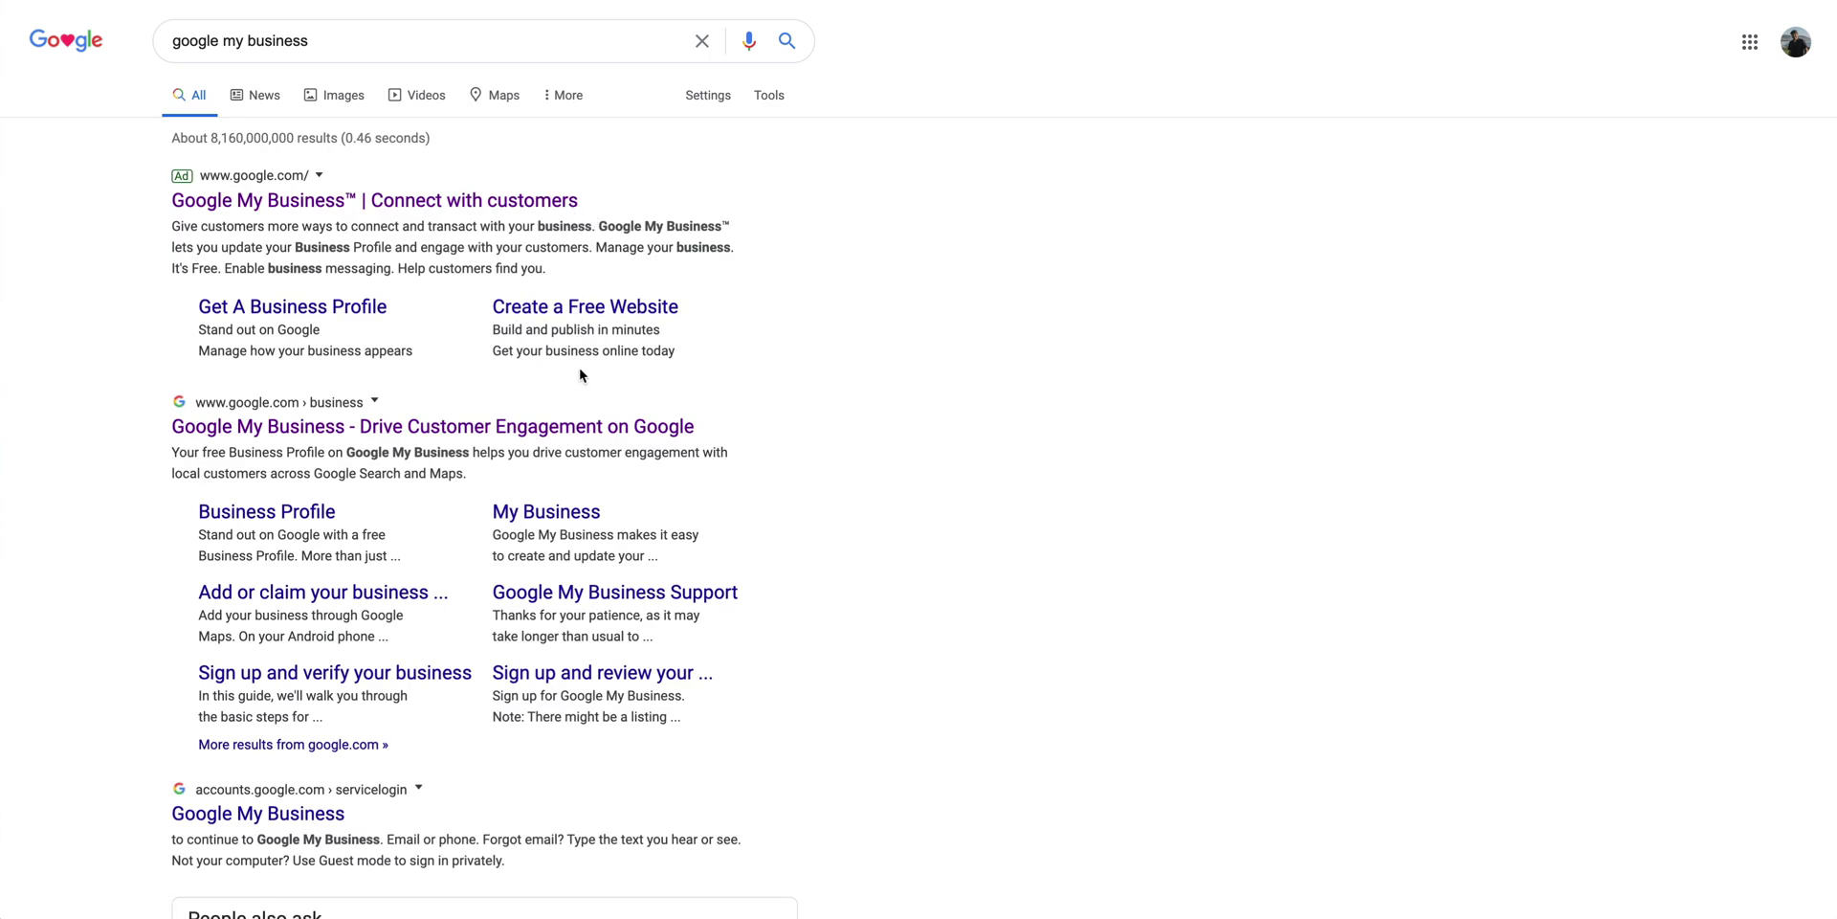
left_click(579, 432)
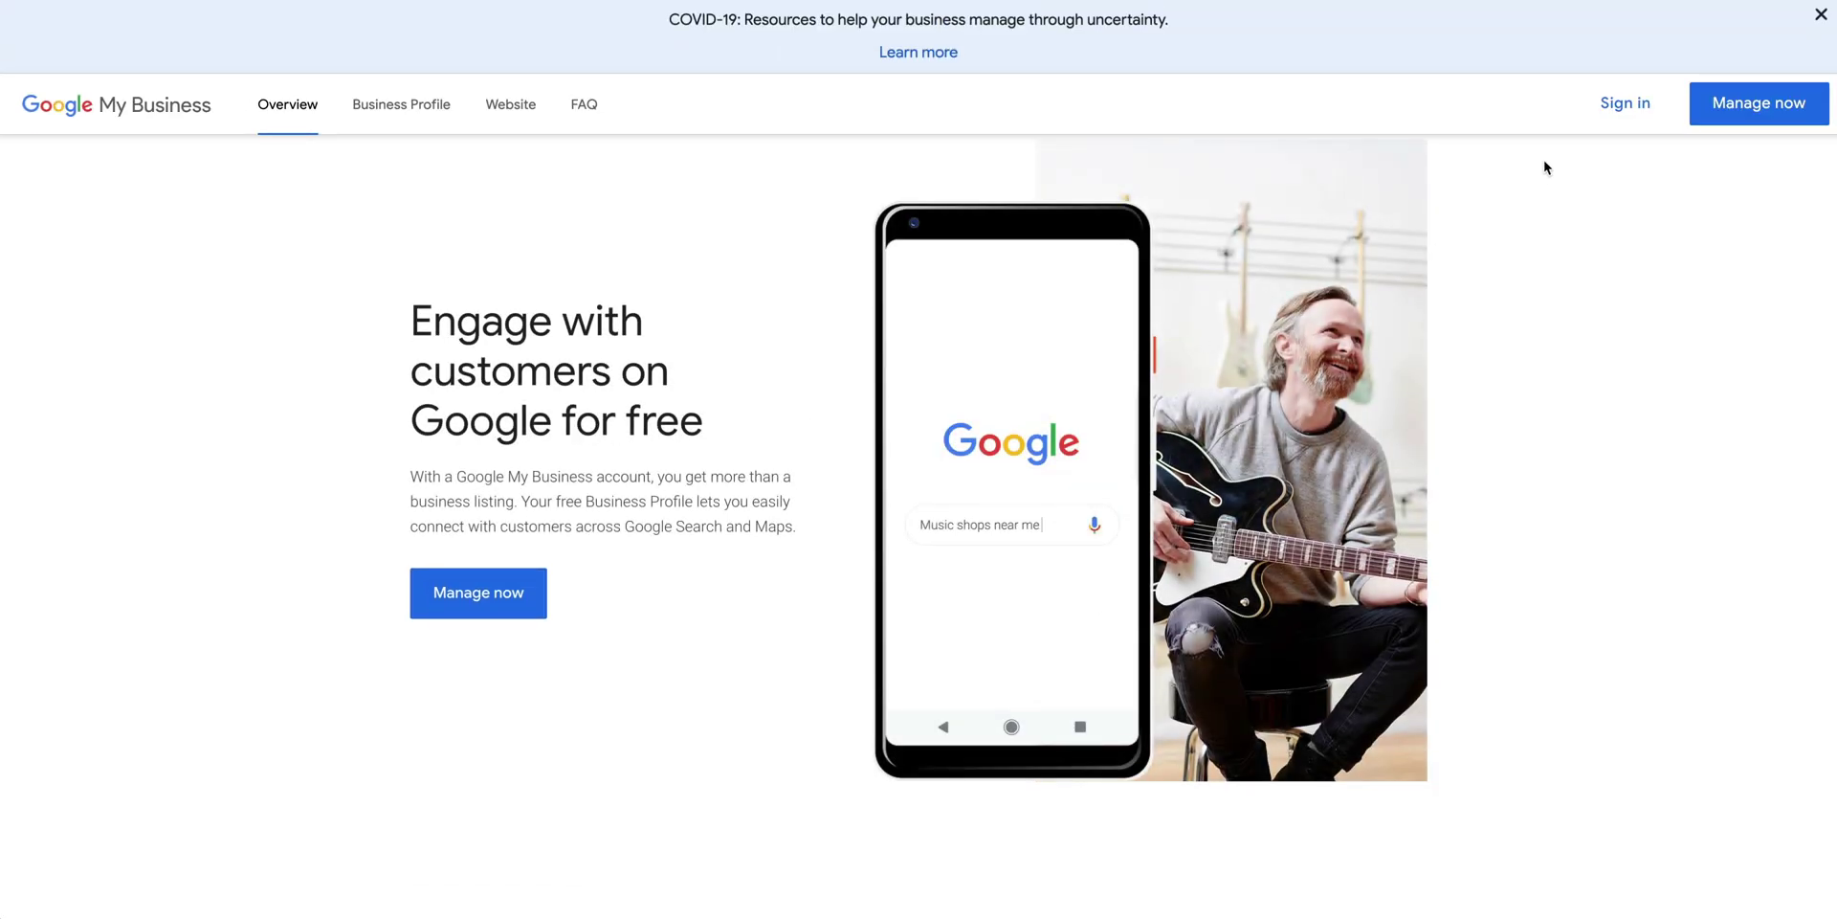
left_click(1617, 119)
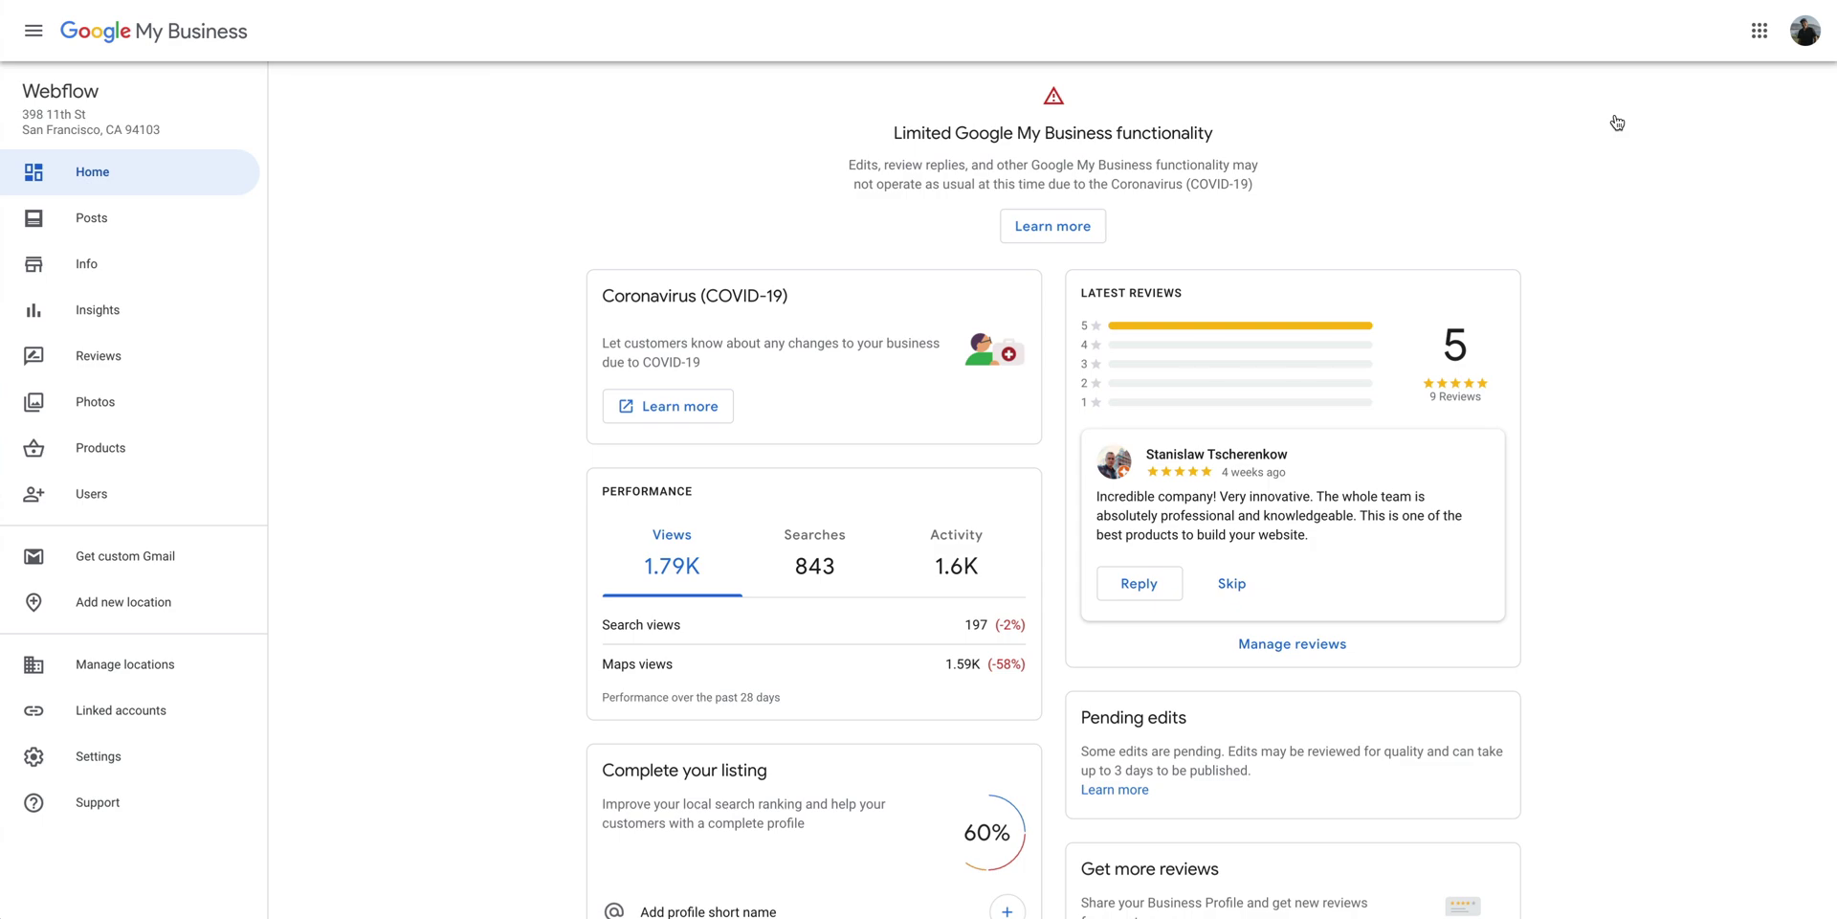
left_click(1806, 34)
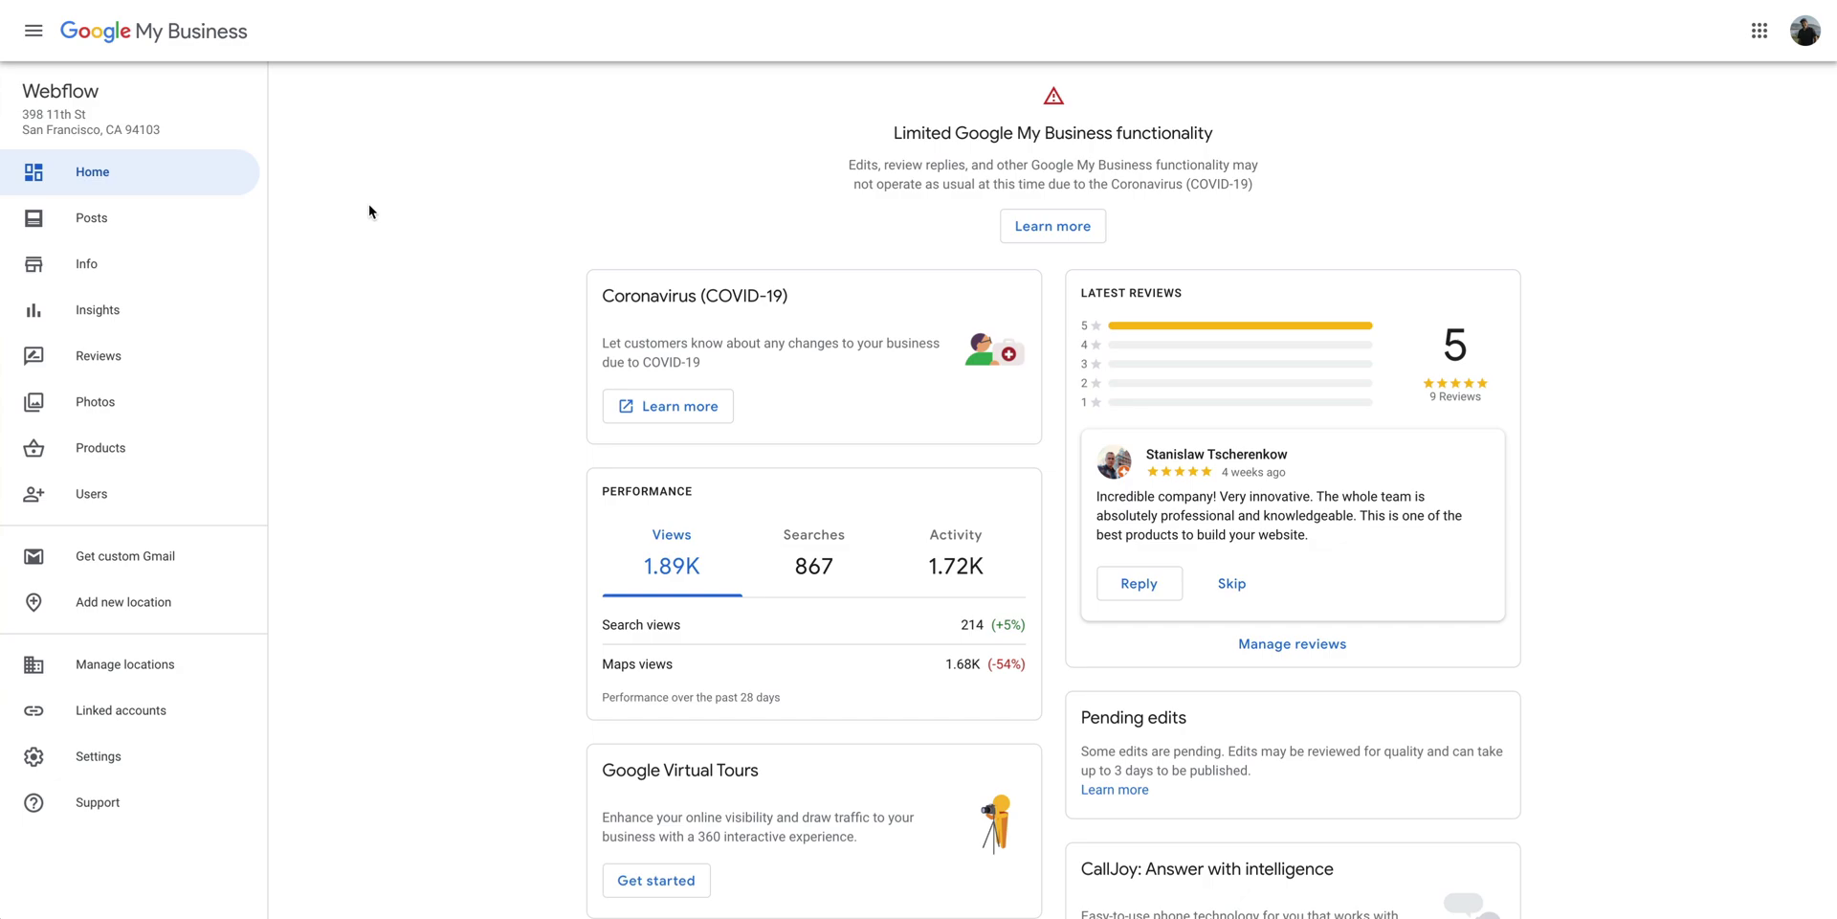
left_click(243, 264)
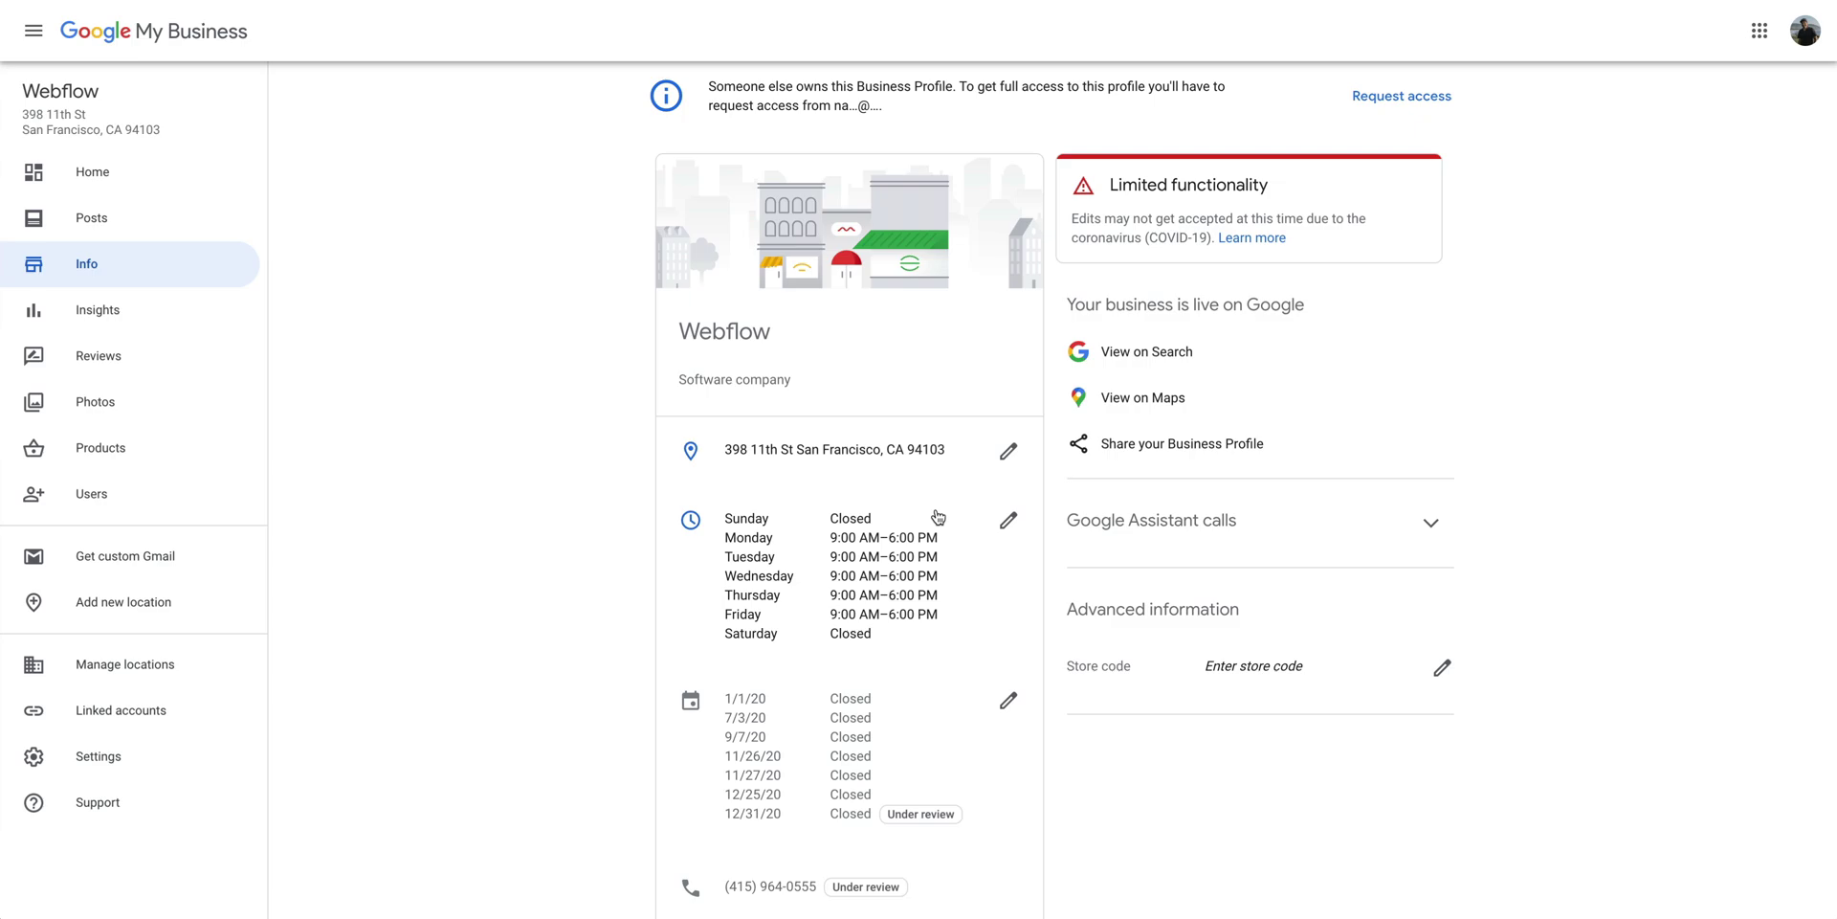
left_click(1010, 522)
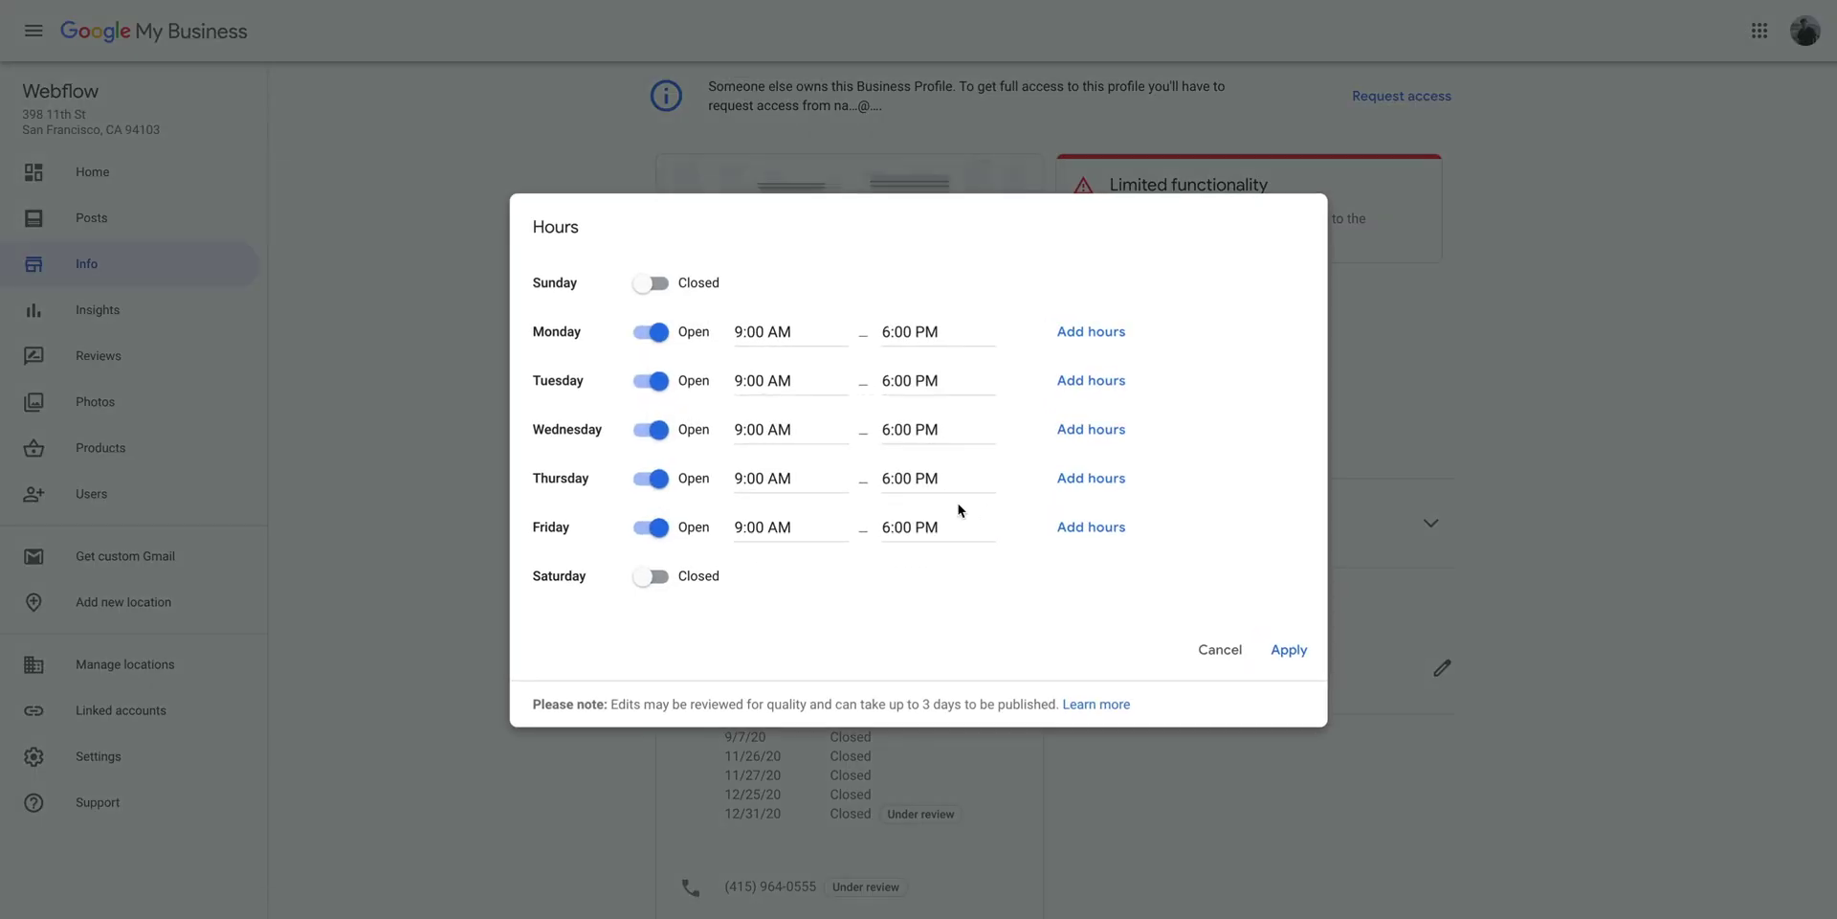
left_click(659, 335)
left_click(659, 383)
left_click(658, 431)
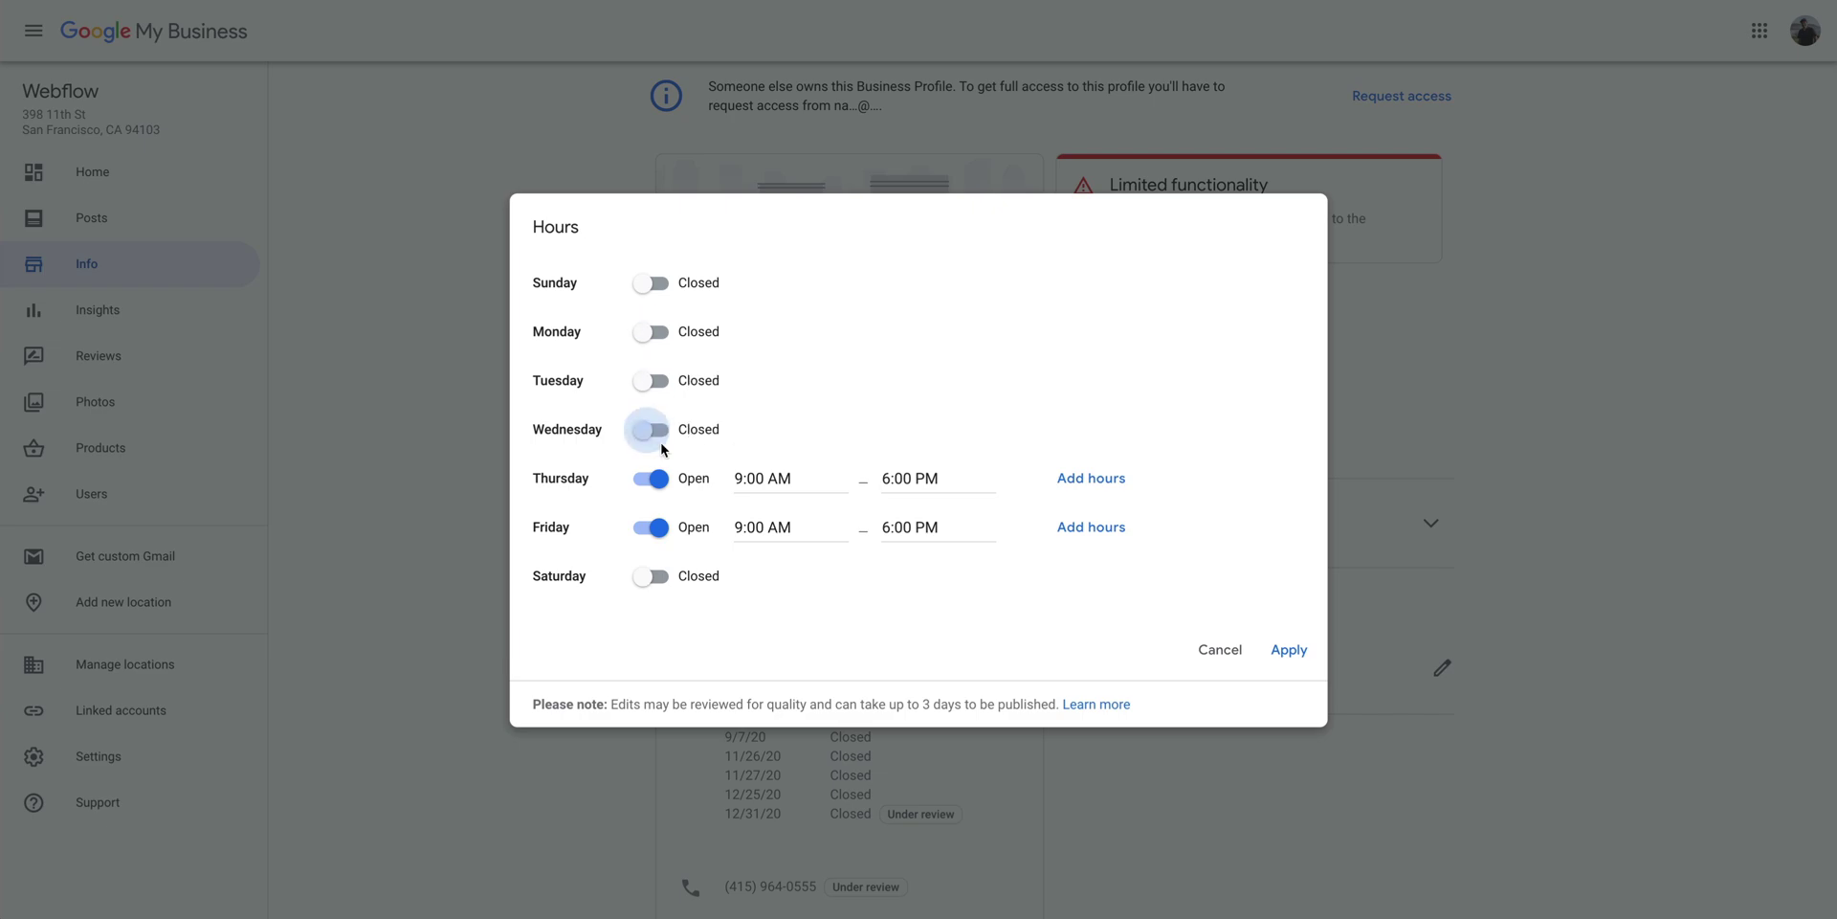
left_click(659, 479)
left_click(658, 528)
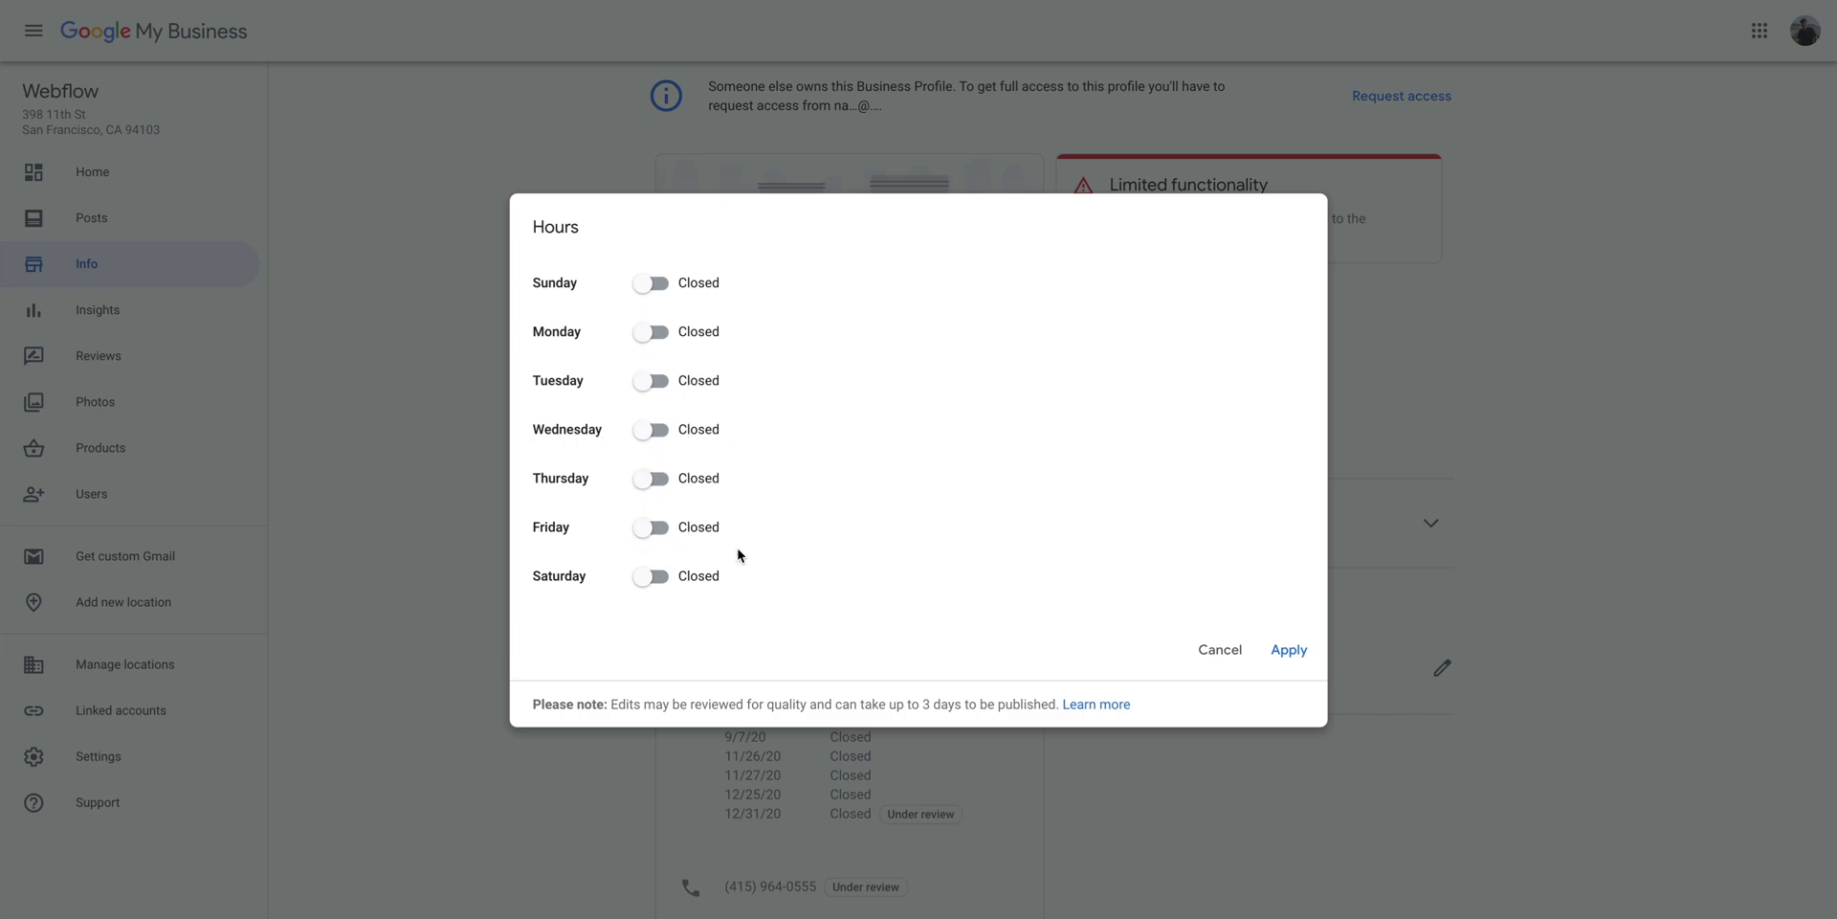
left_click(1289, 651)
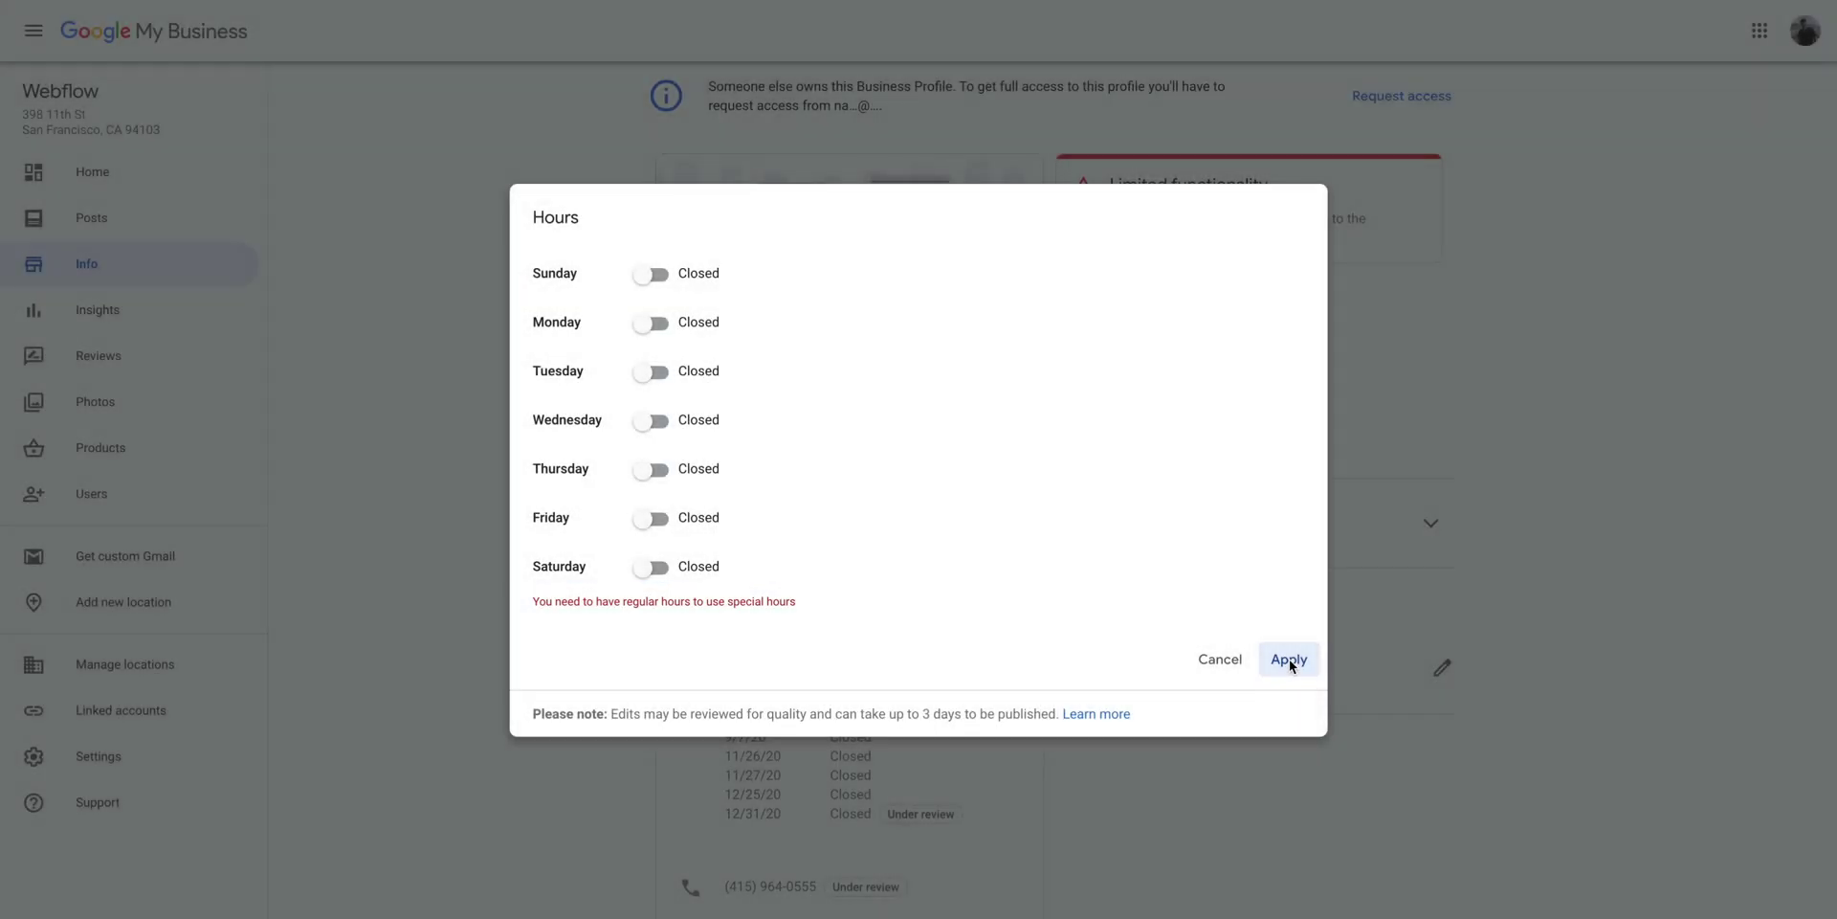
Discard pending hours edits and delete every special-hours date, from 1/1/20 through December.
left_click(1220, 659)
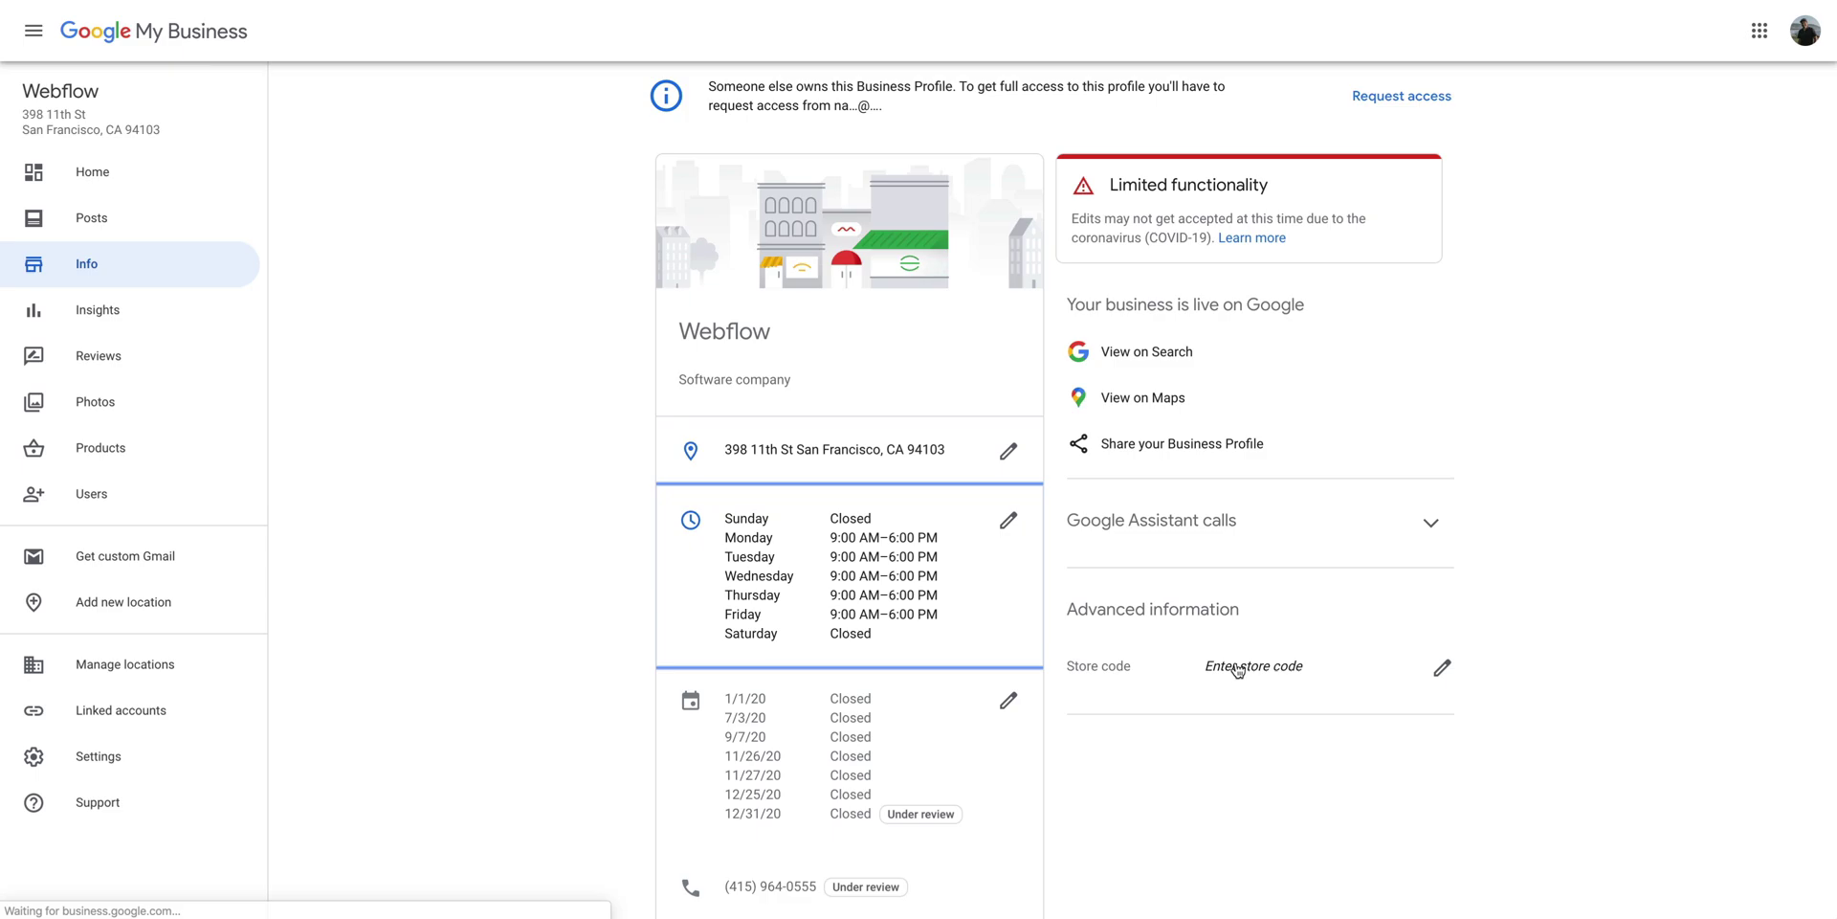
left_click(1009, 701)
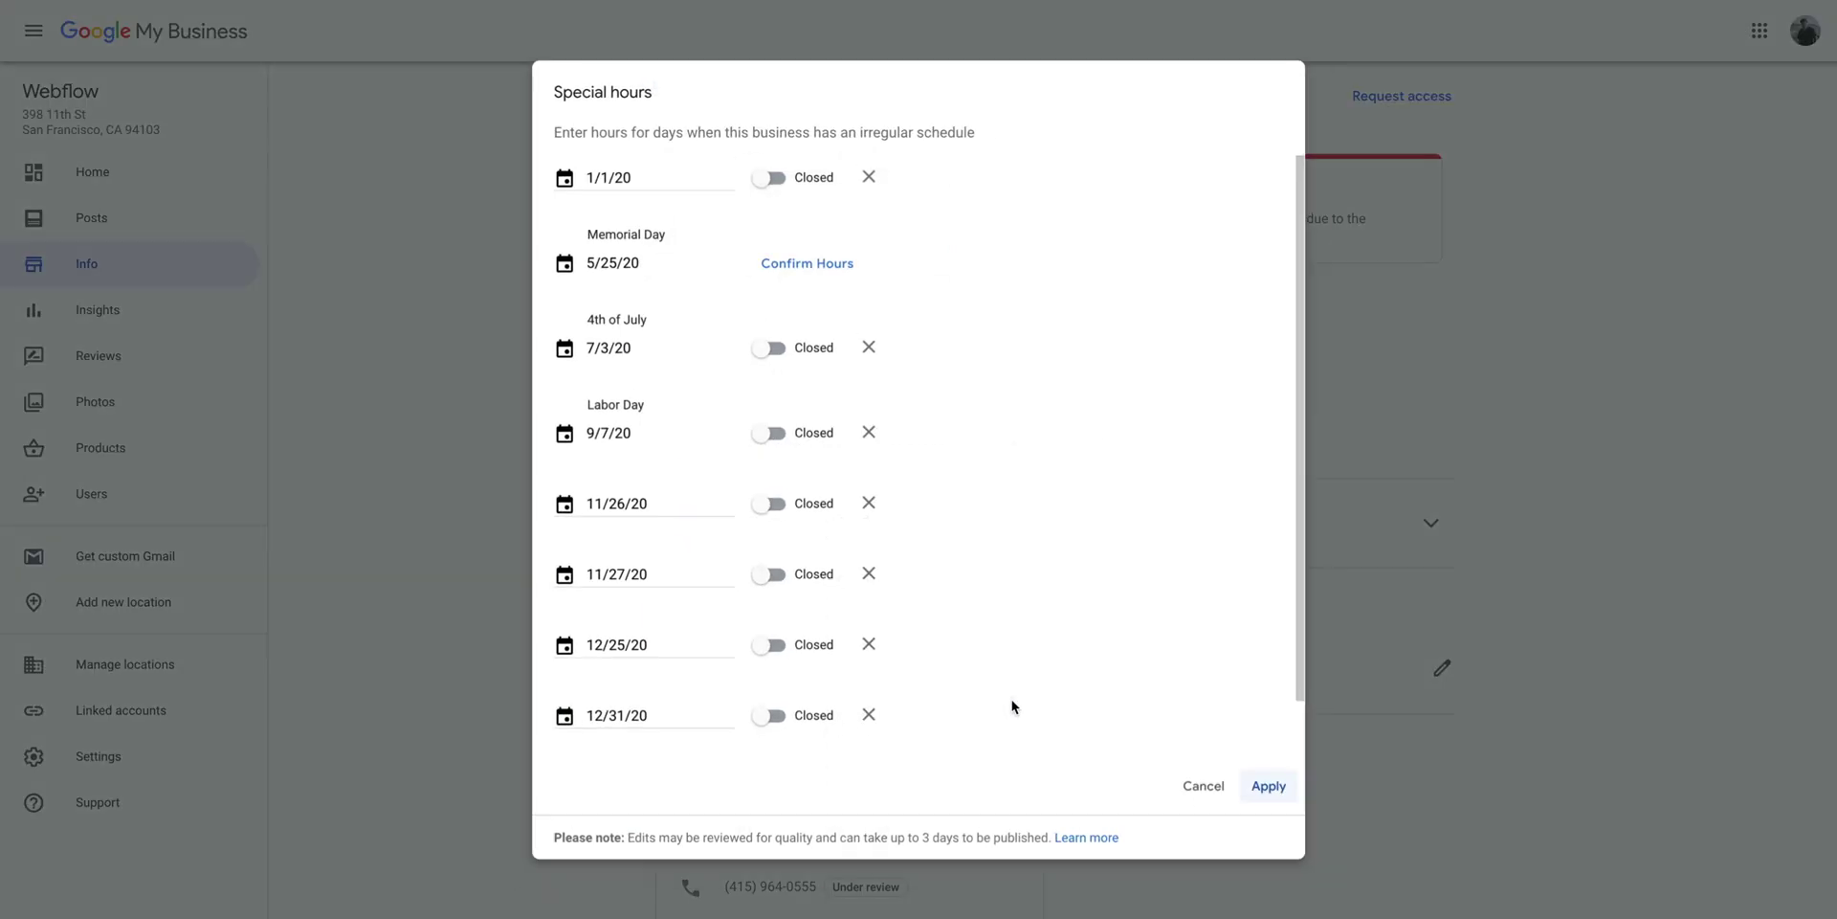
left_click(860, 171)
left_click(865, 275)
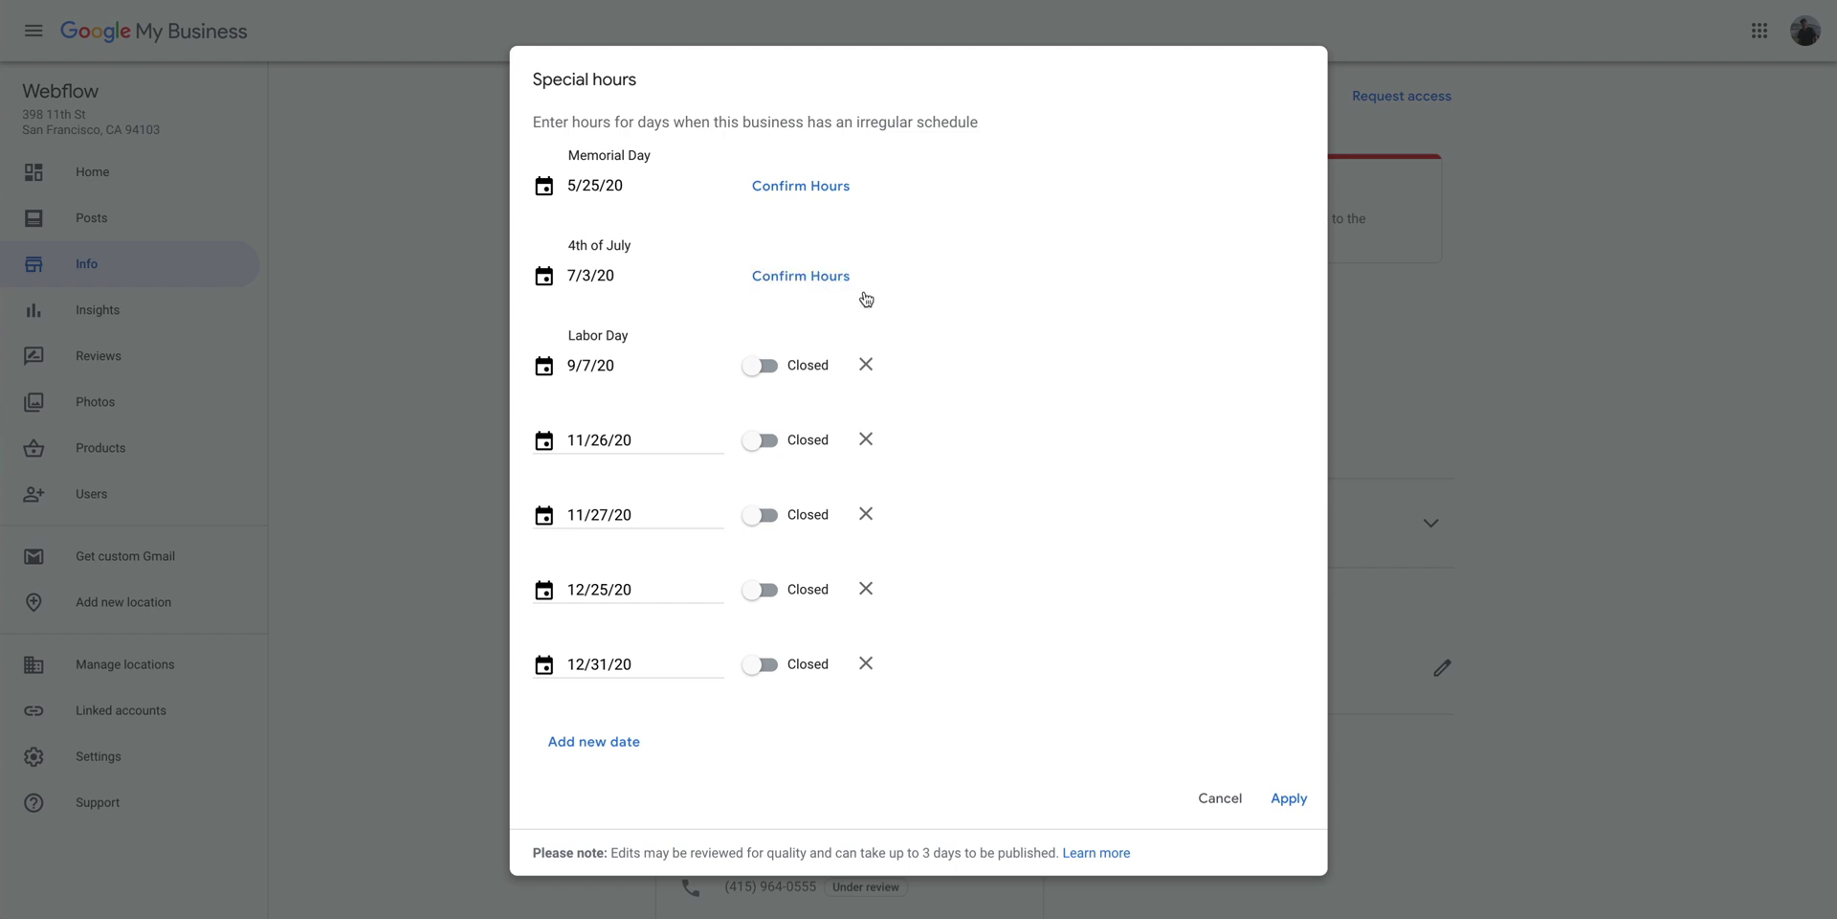
left_click(866, 363)
left_click(864, 441)
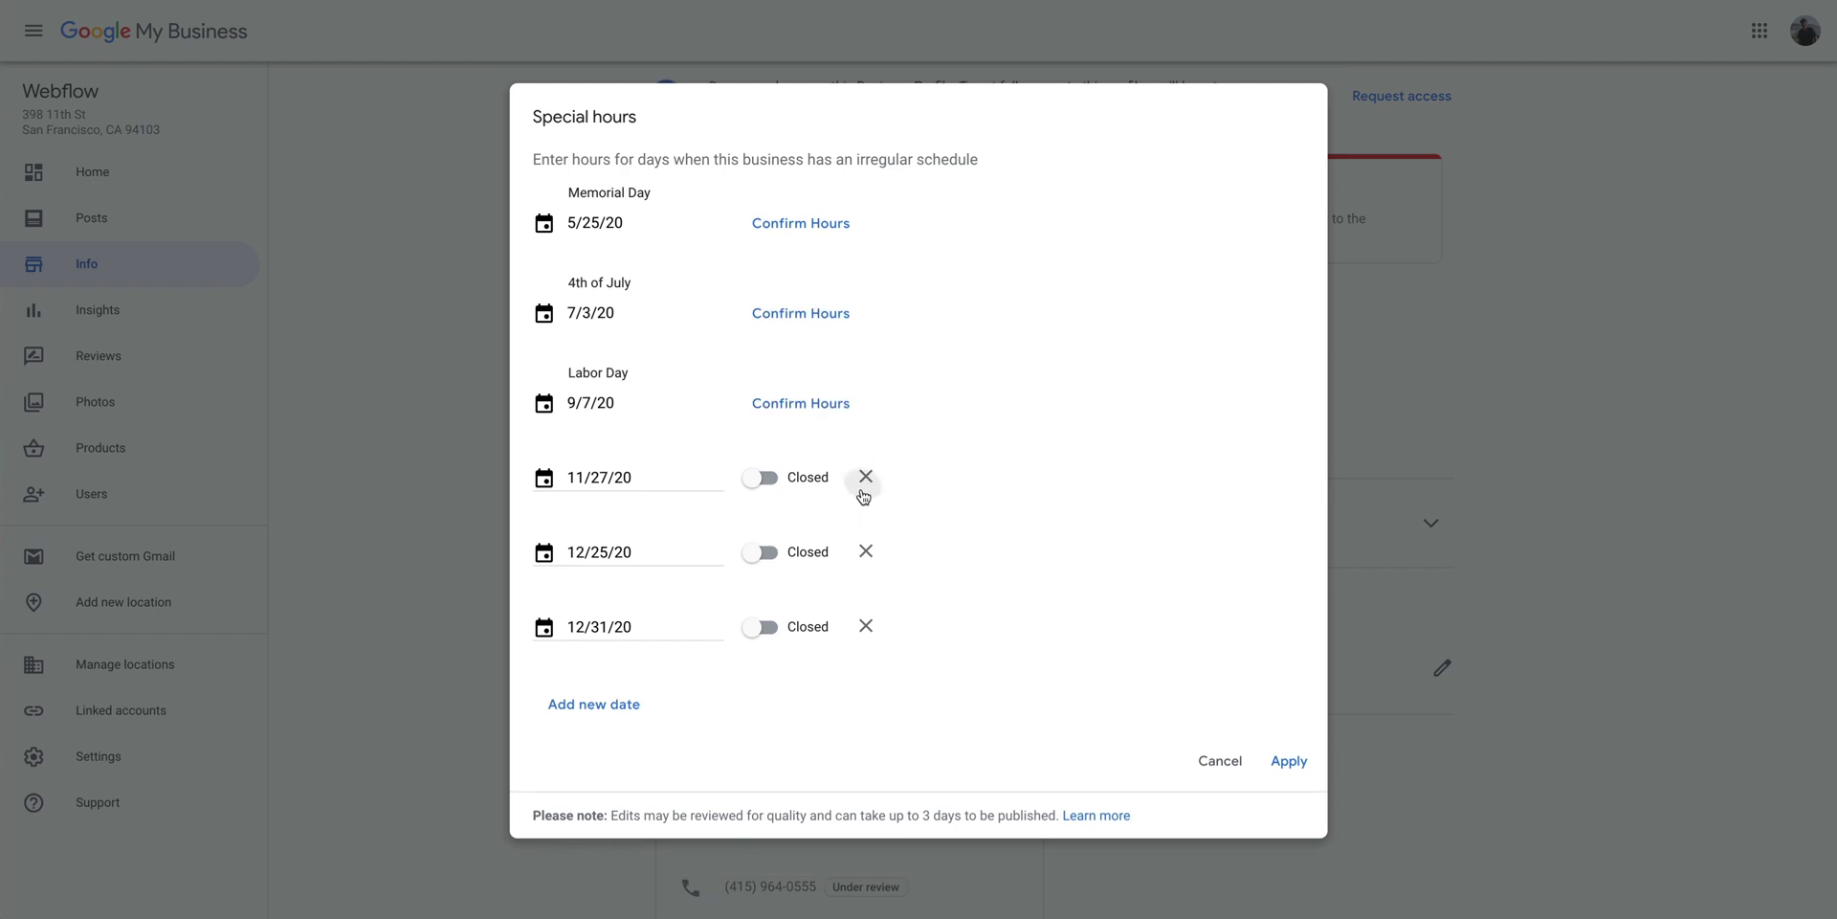
left_click(862, 491)
left_click(864, 545)
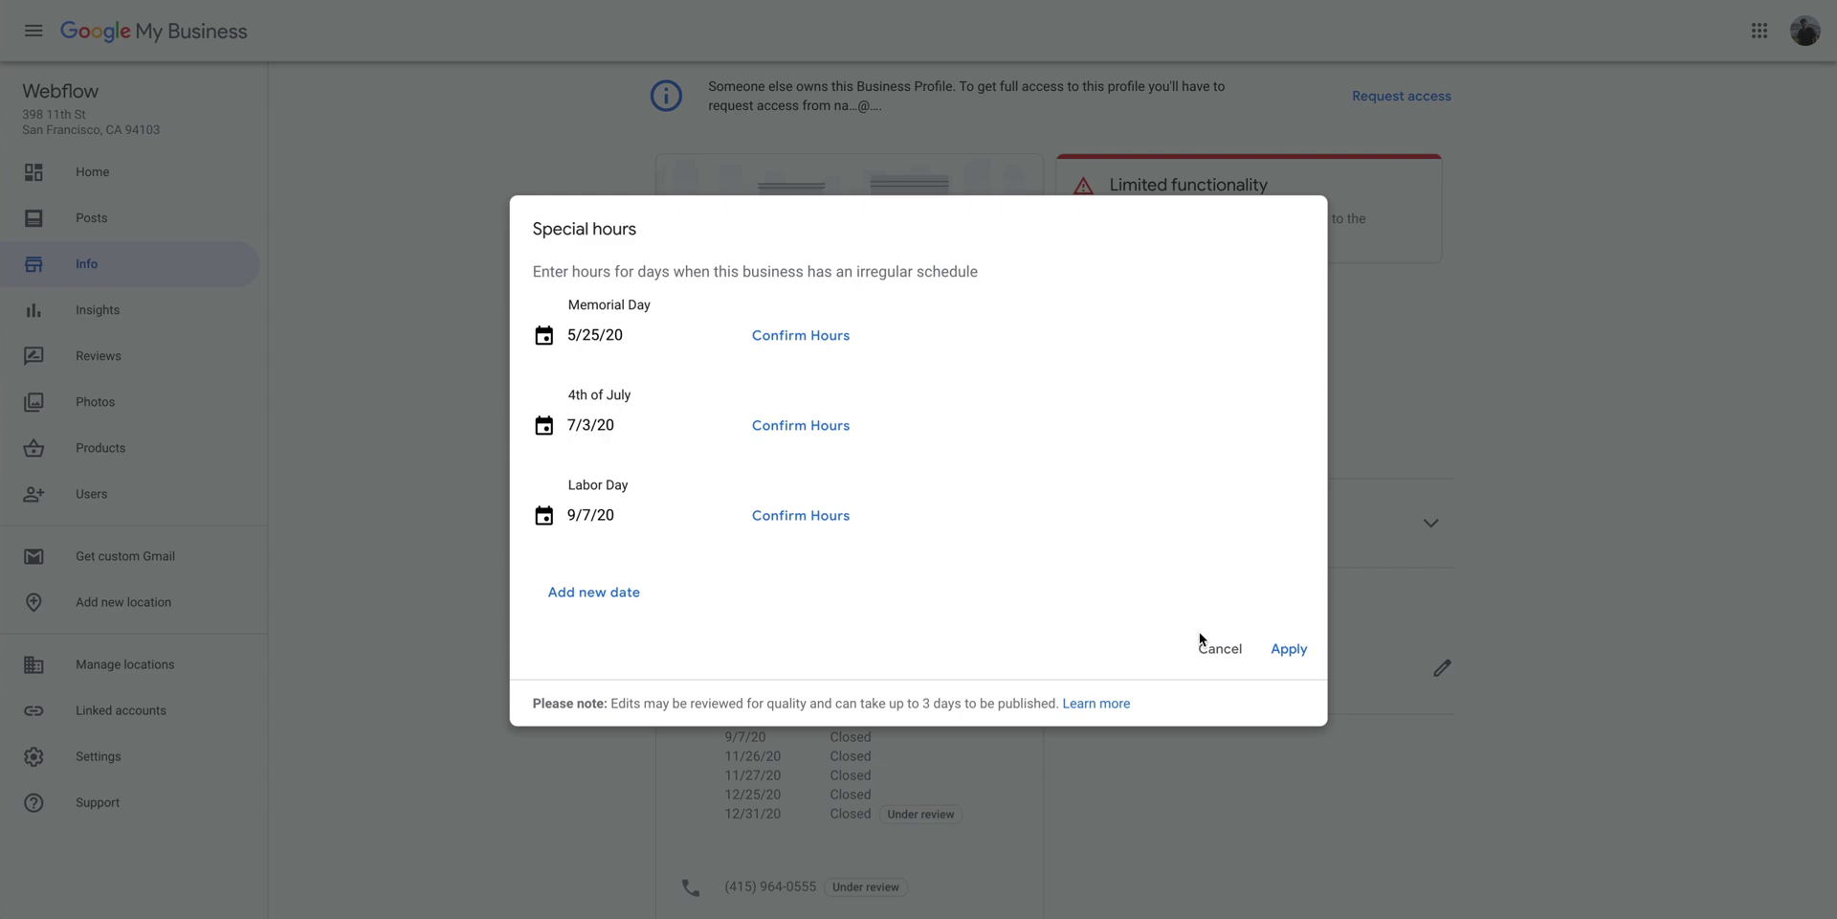
left_click(1286, 660)
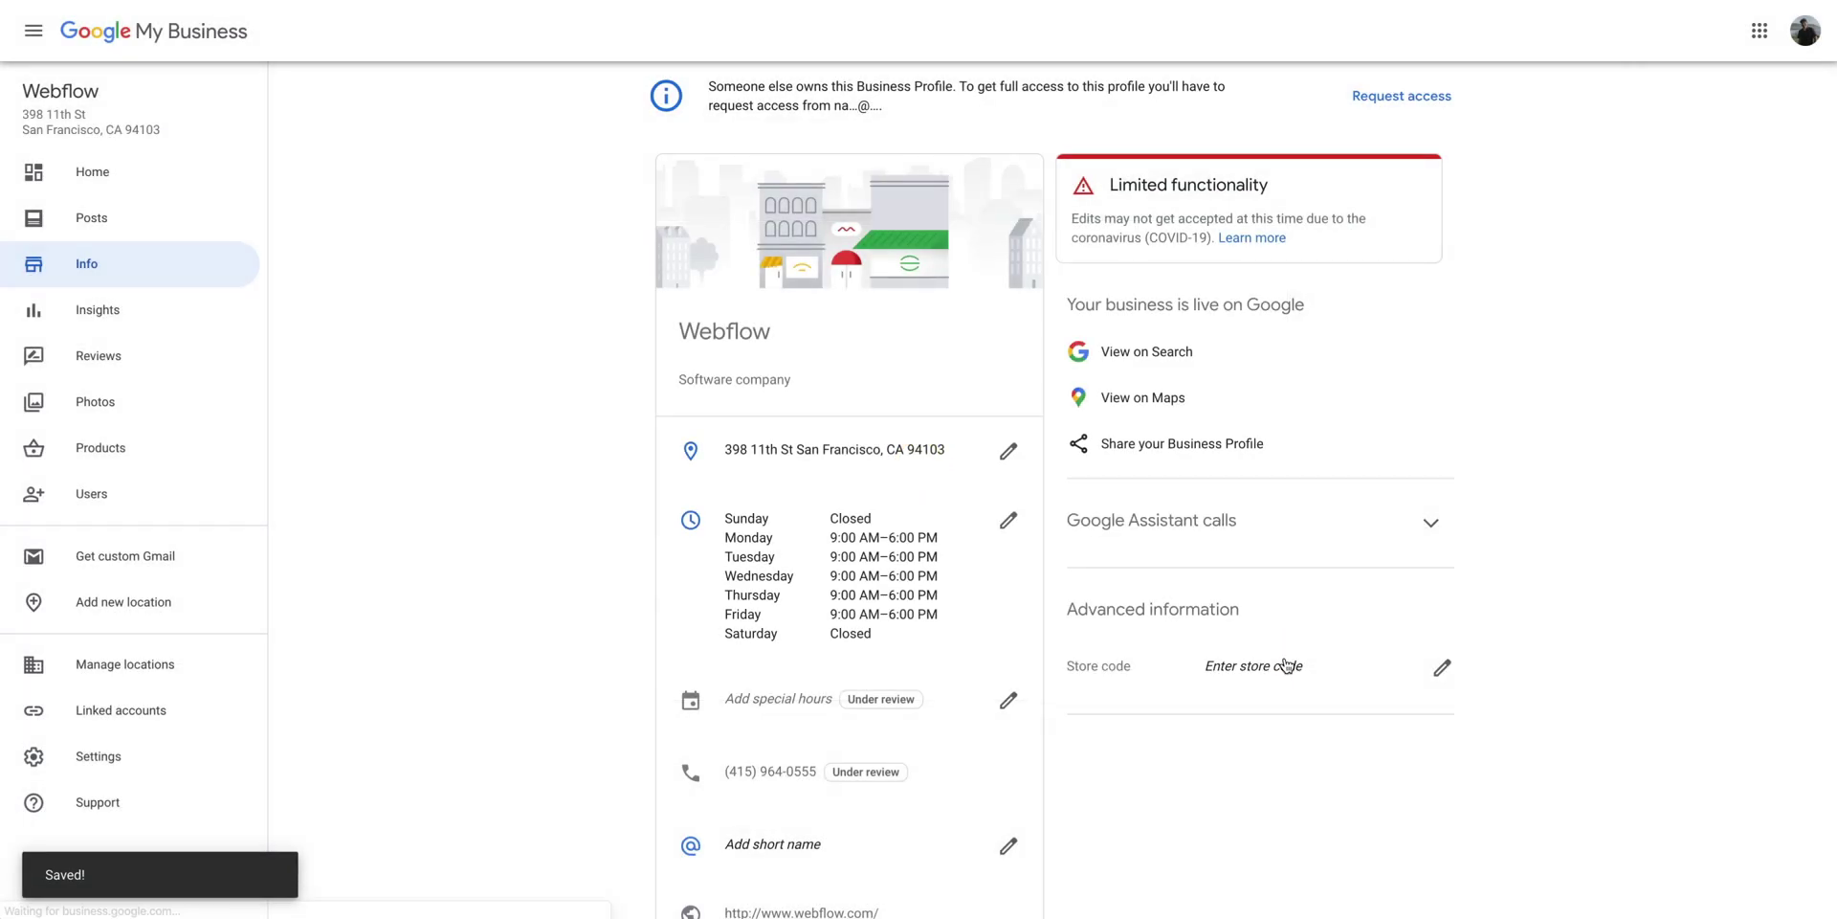
Set Monday through Friday regular hours to Closed and save them.
left_click(1011, 522)
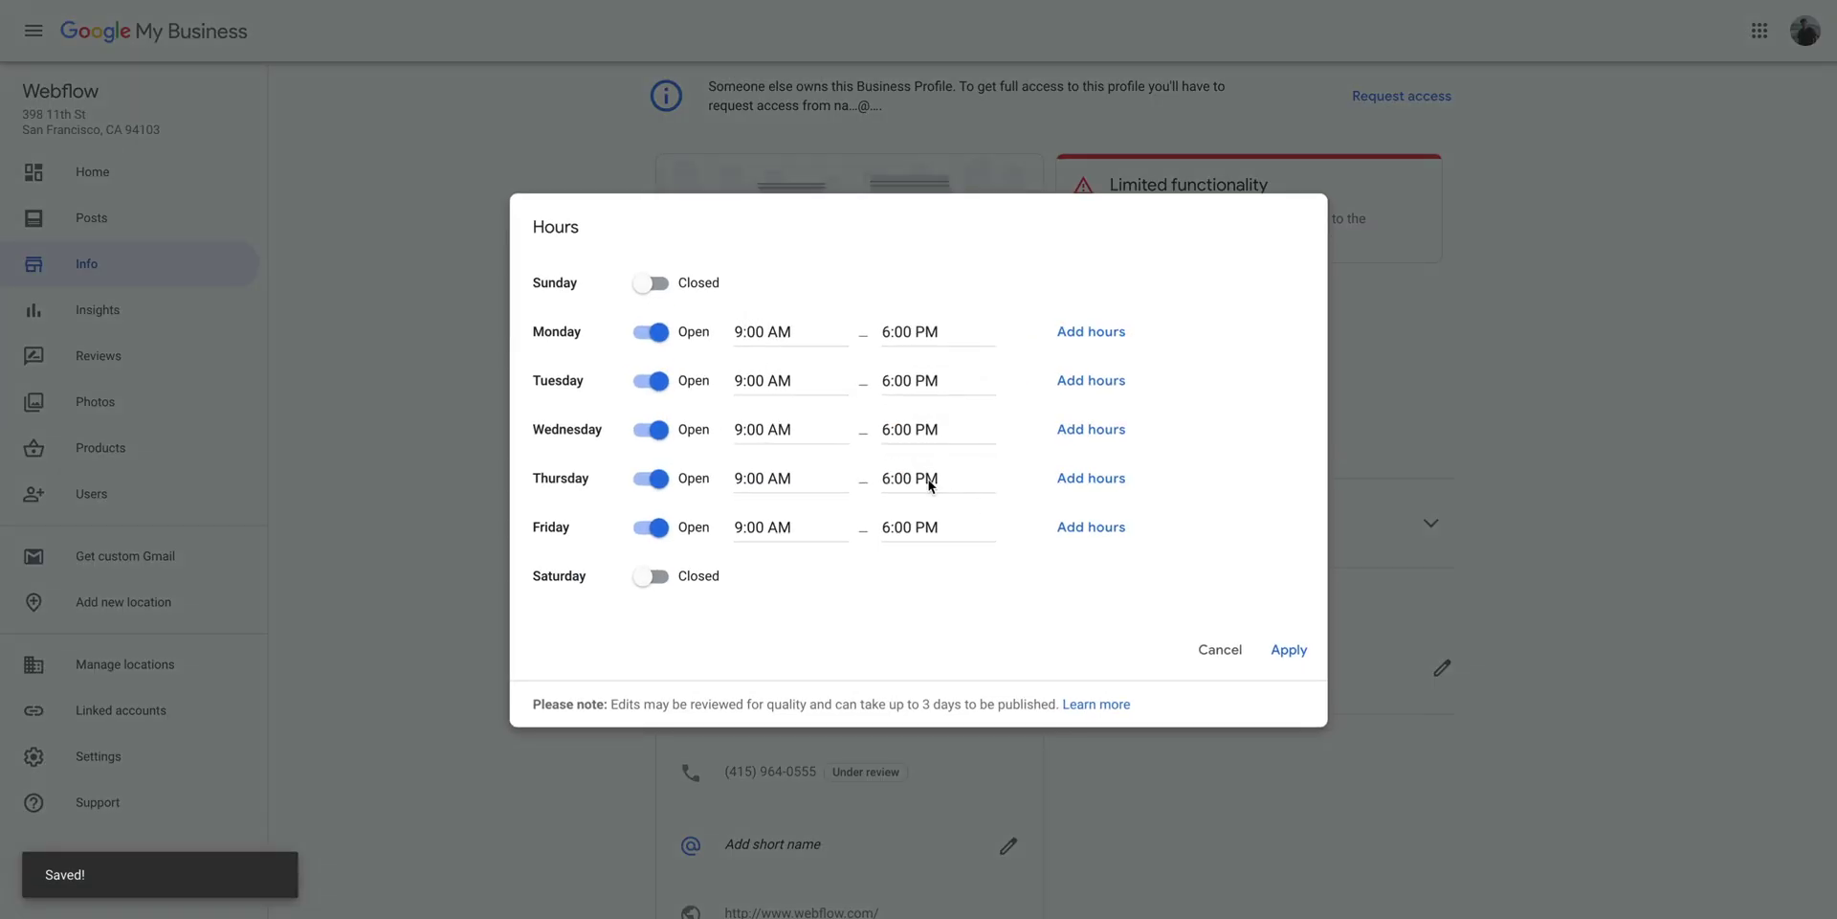
left_click(656, 335)
left_click(654, 382)
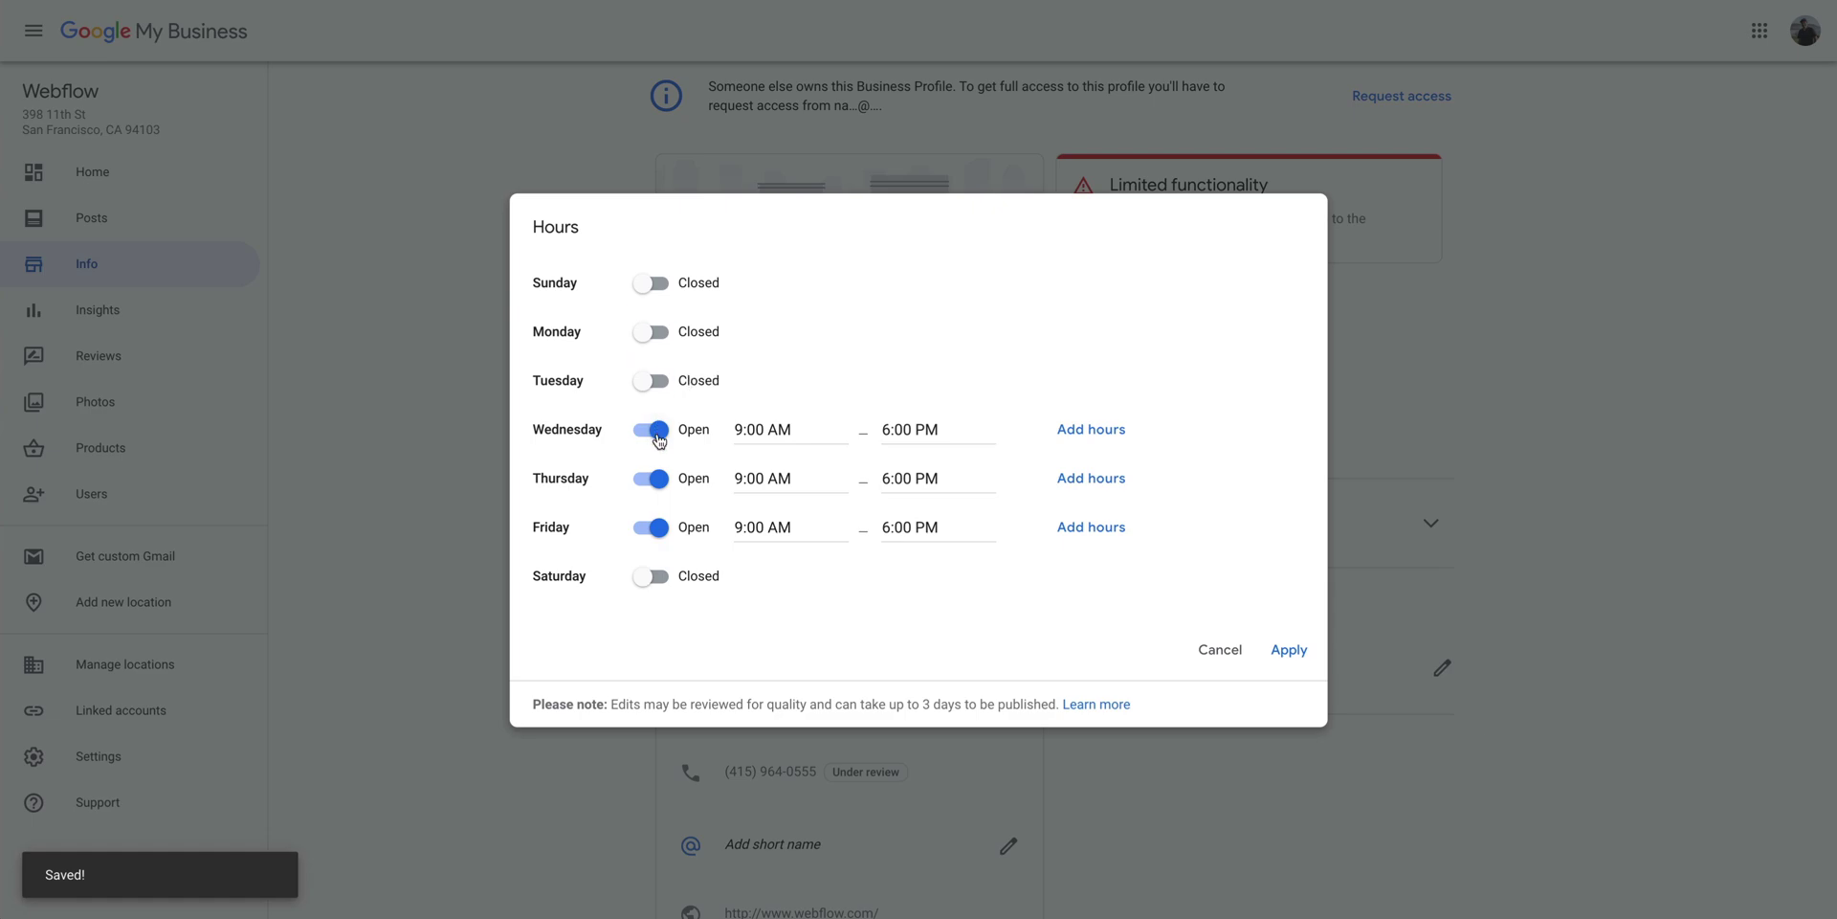
left_click(654, 429)
left_click(655, 478)
left_click(654, 529)
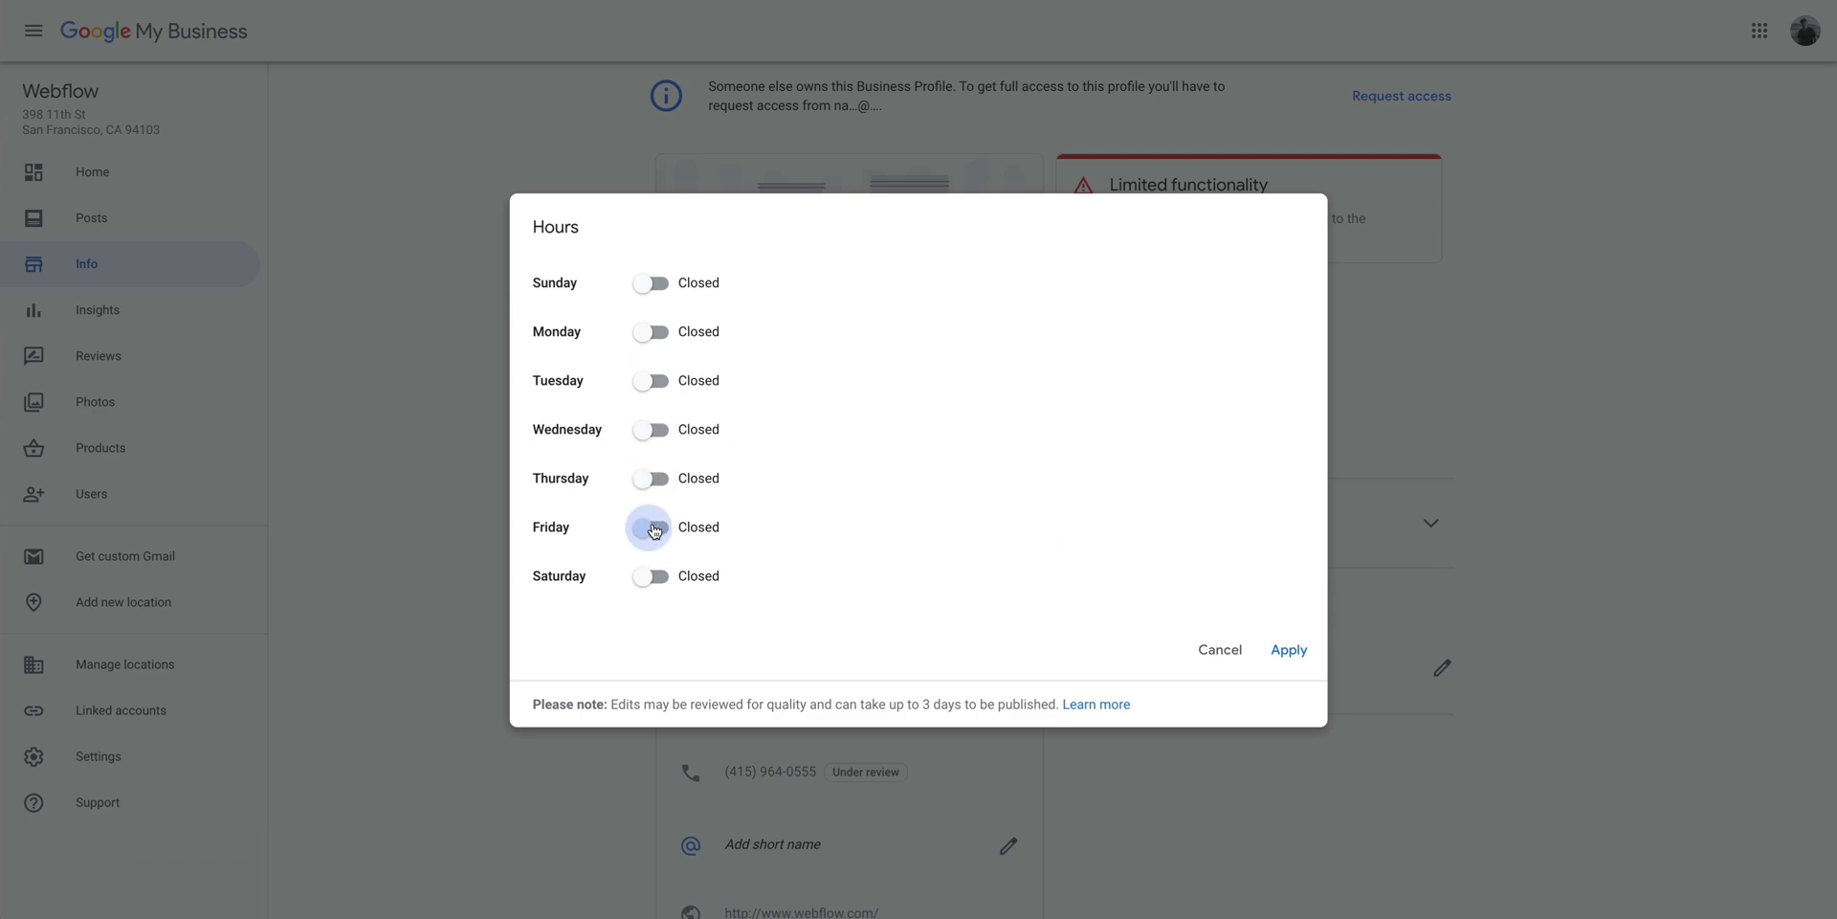
left_click(655, 528)
left_click(783, 529)
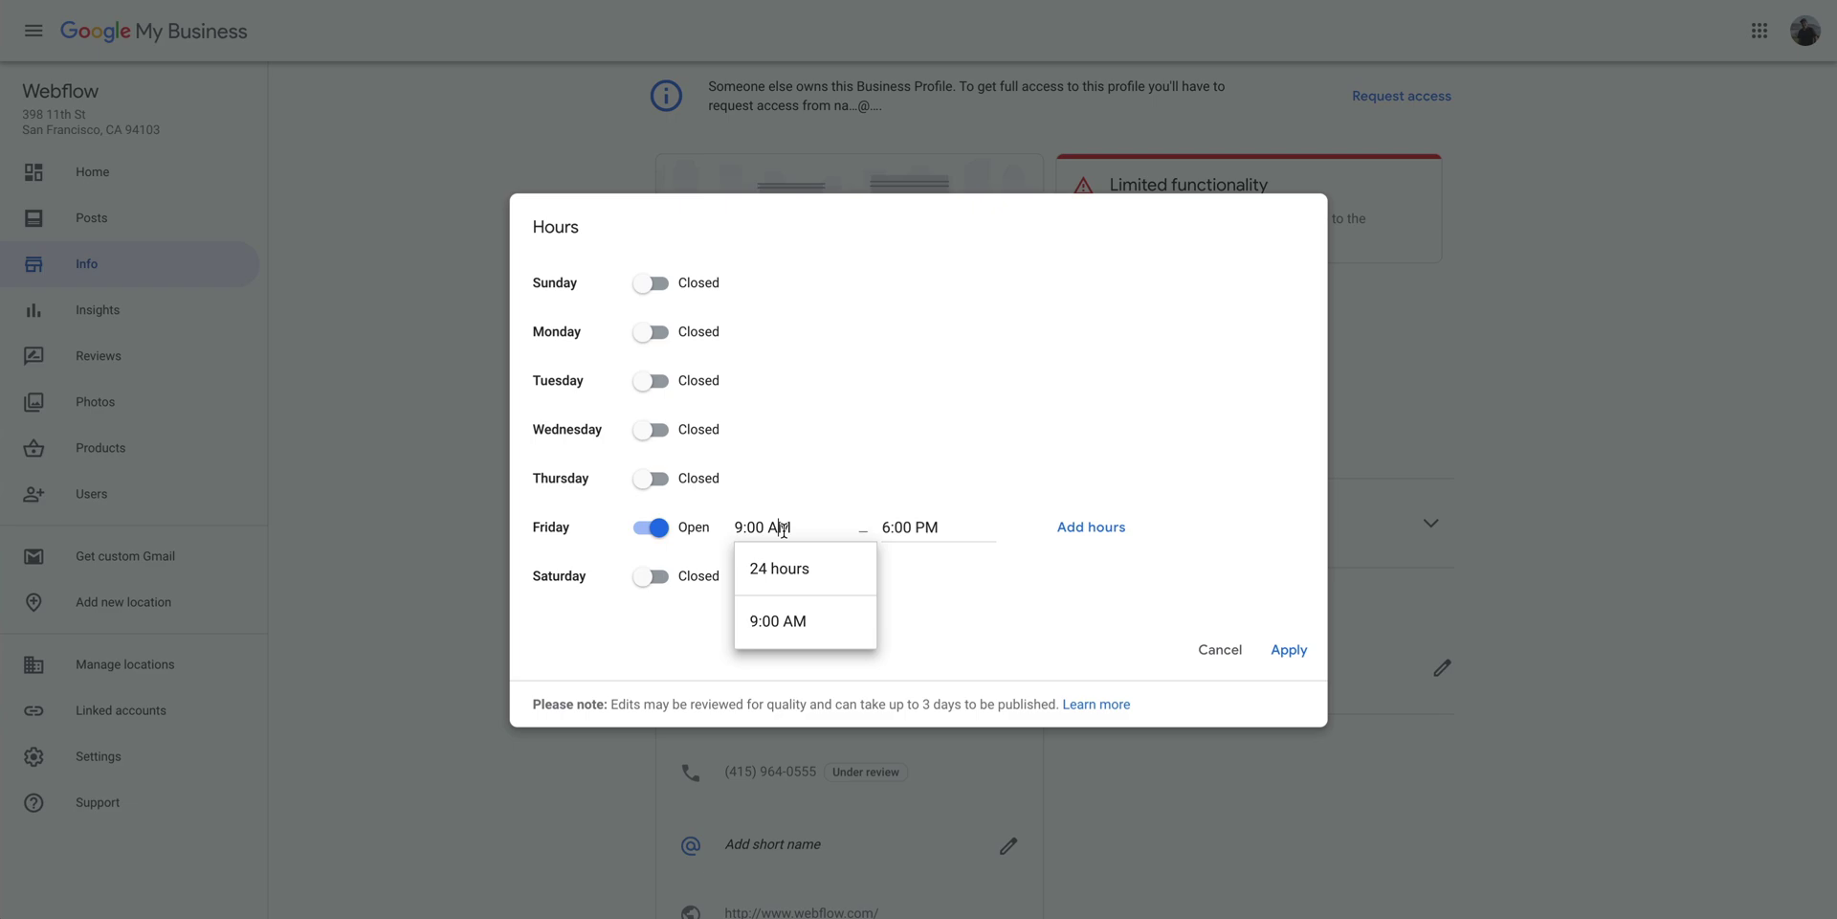
left_click(787, 562)
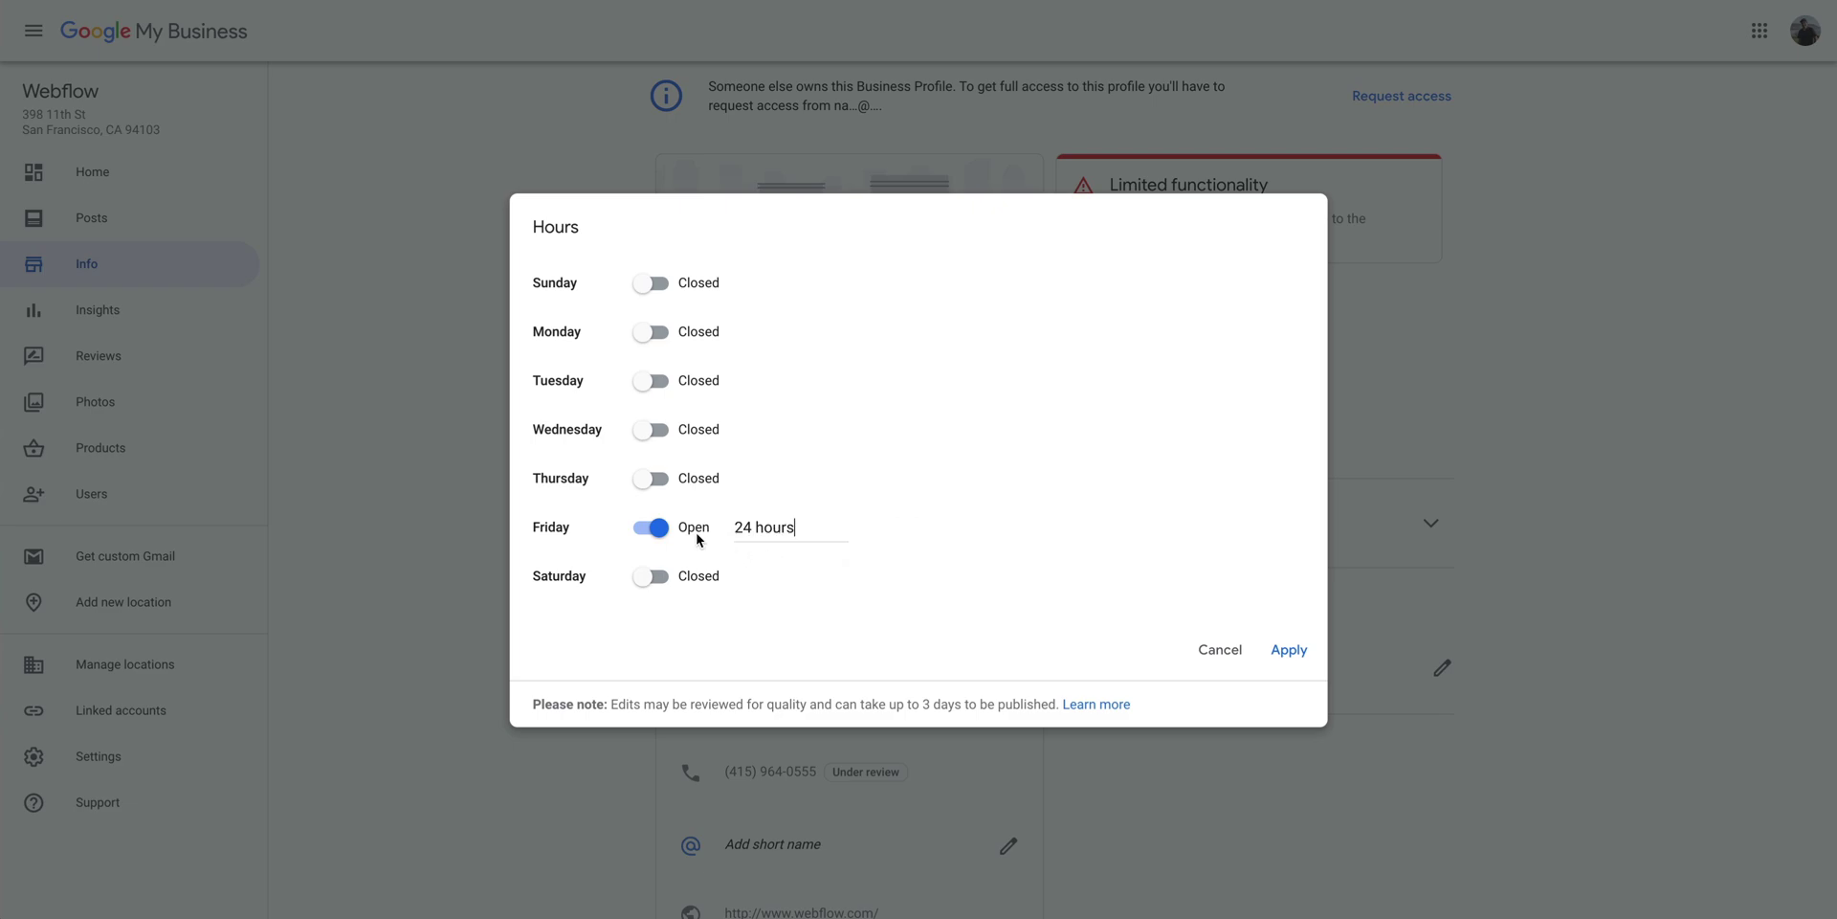
left_click(669, 532)
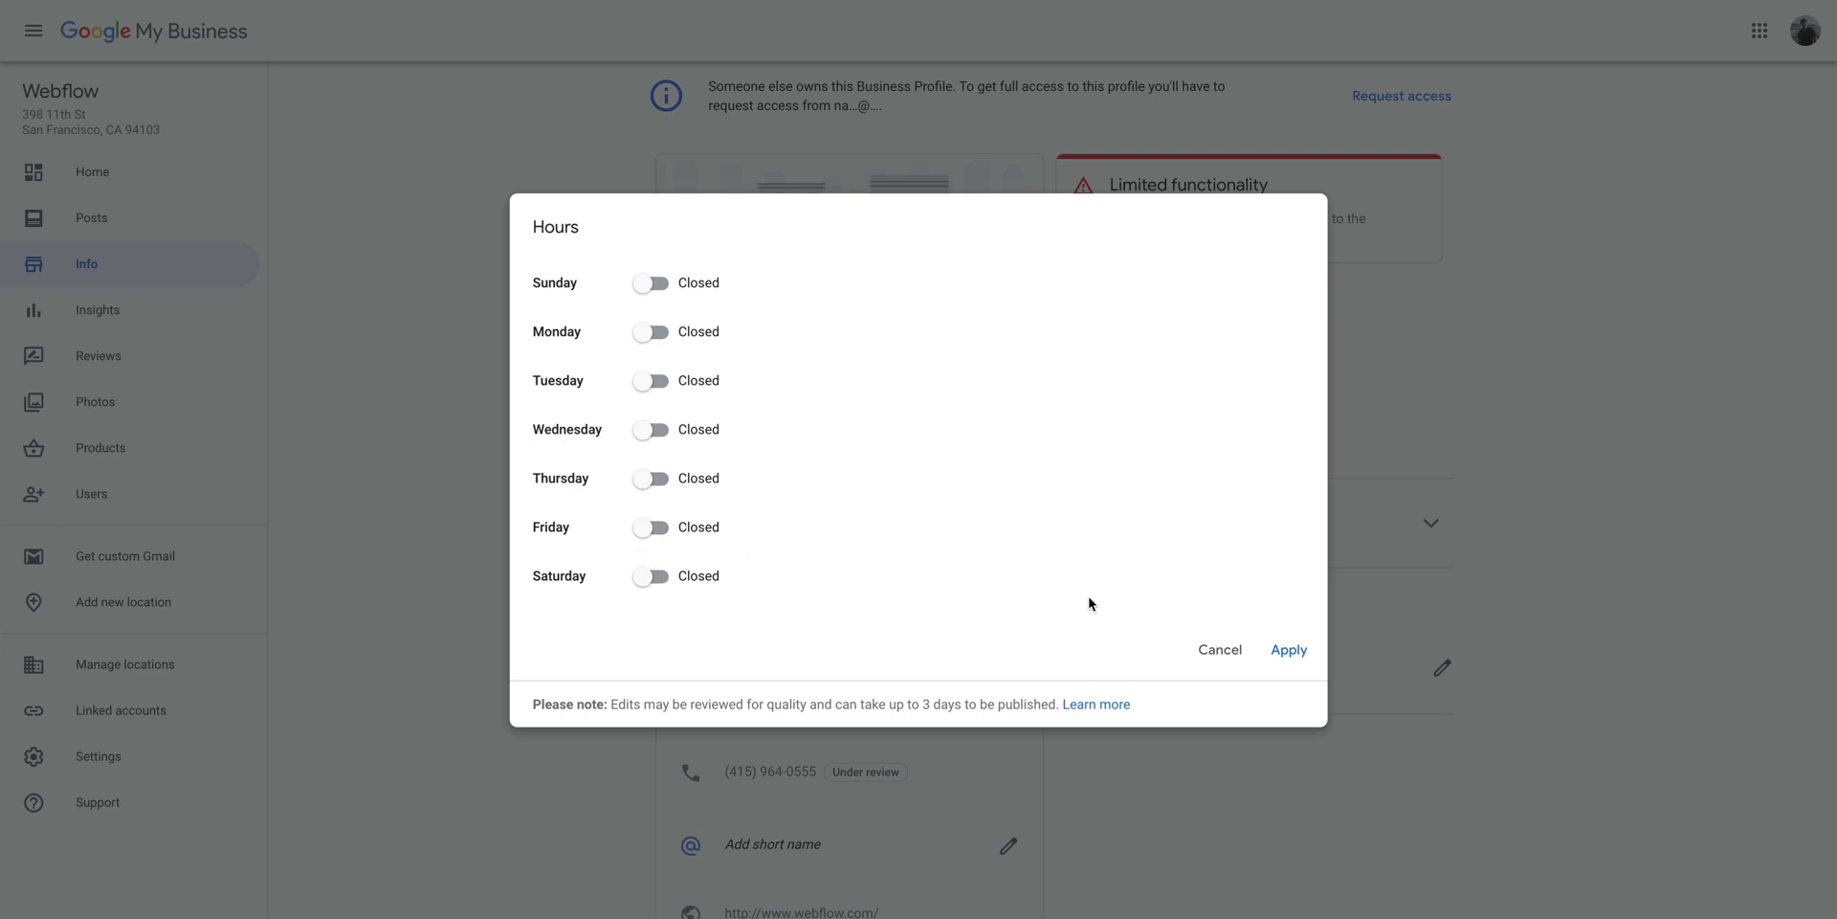
left_click(1289, 650)
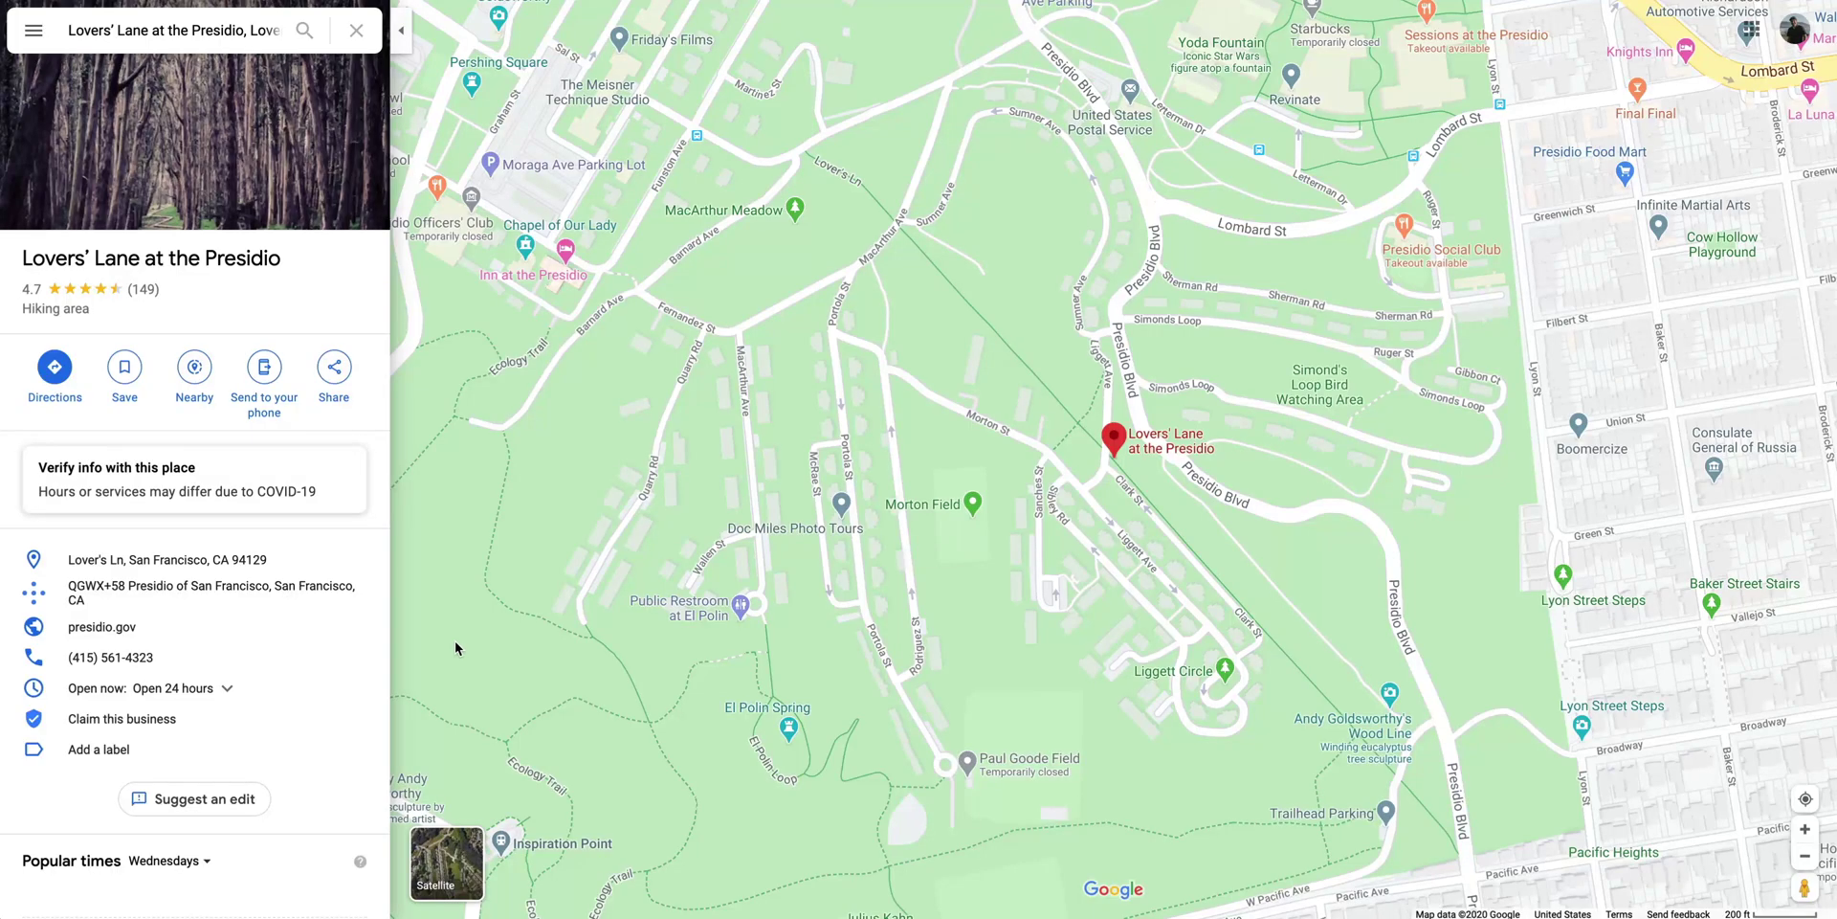
Close Monday–Wednesday on the Lovers' Lane listing, then return to Webflow's Info page.
left_click(293, 719)
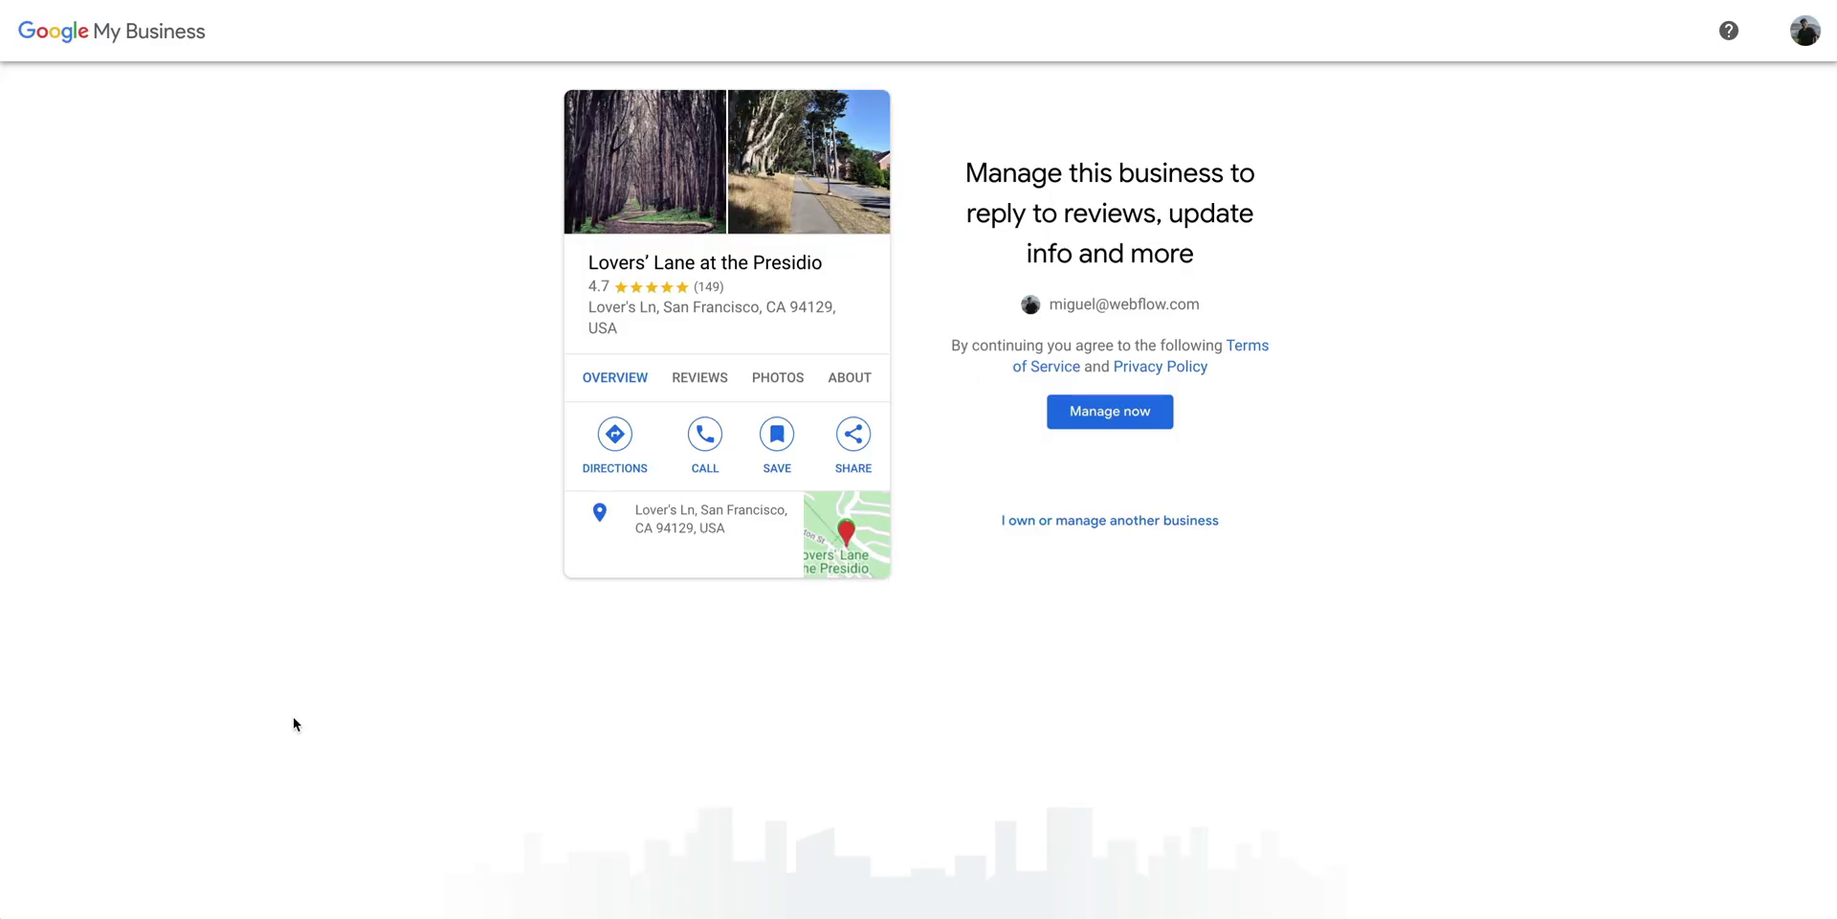
left_click(1100, 415)
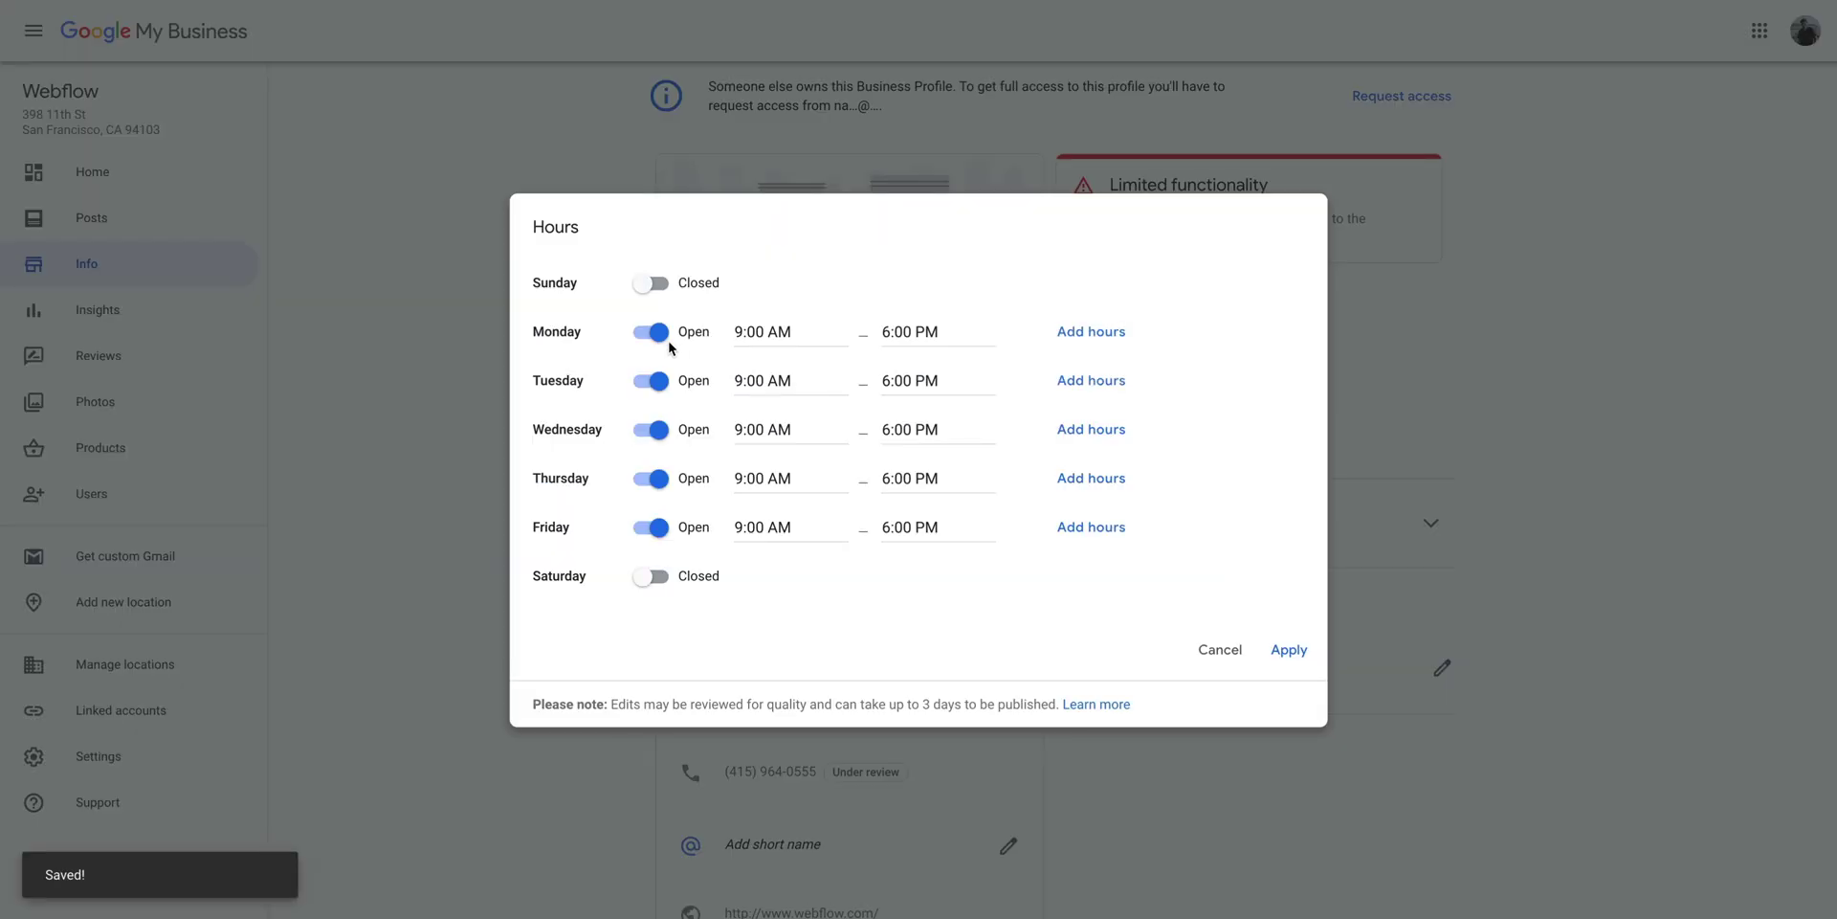
left_click(651, 333)
left_click(651, 381)
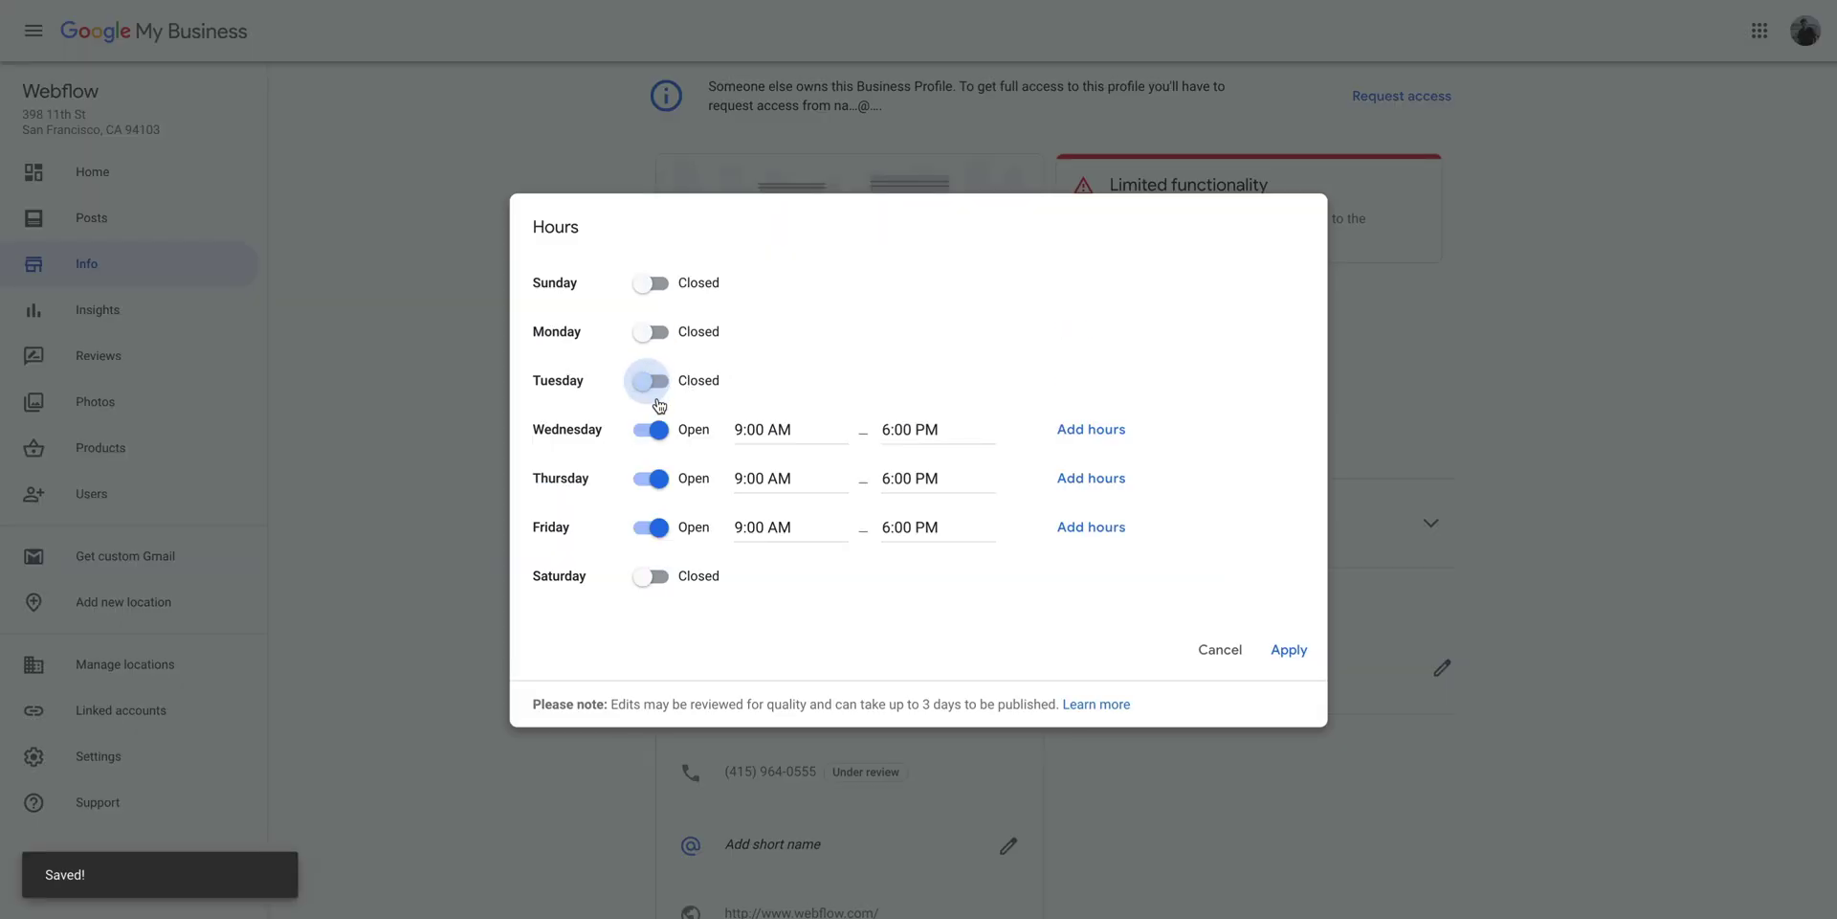
left_click(653, 429)
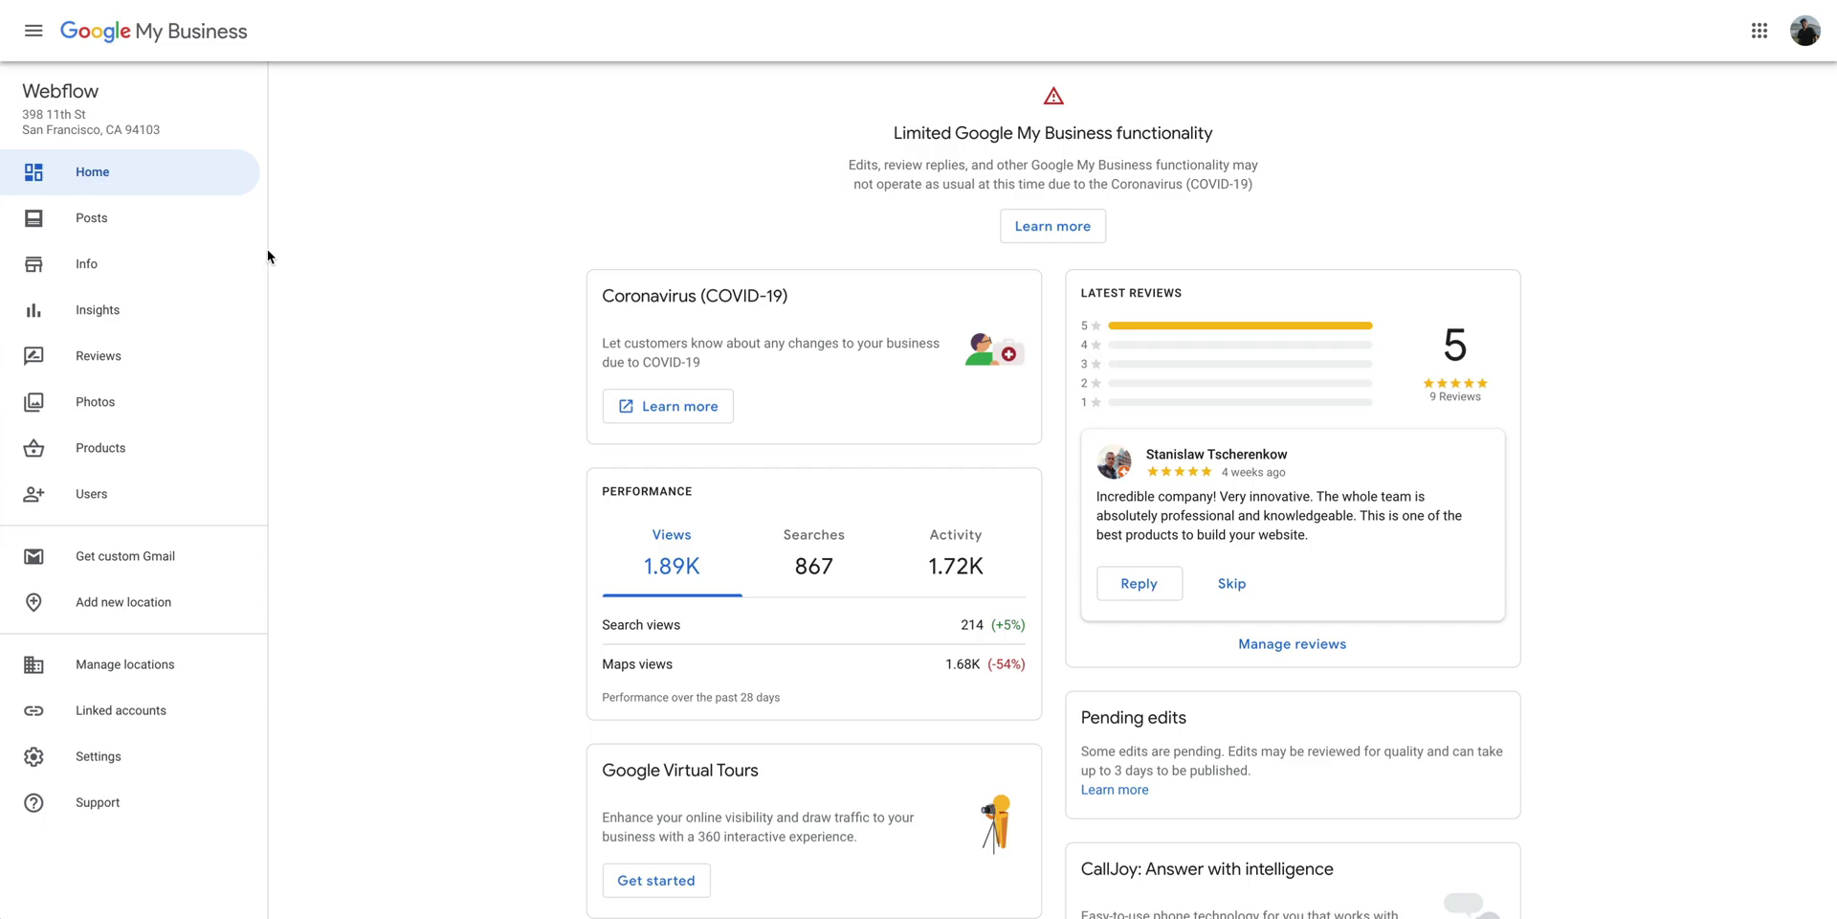
left_click(243, 256)
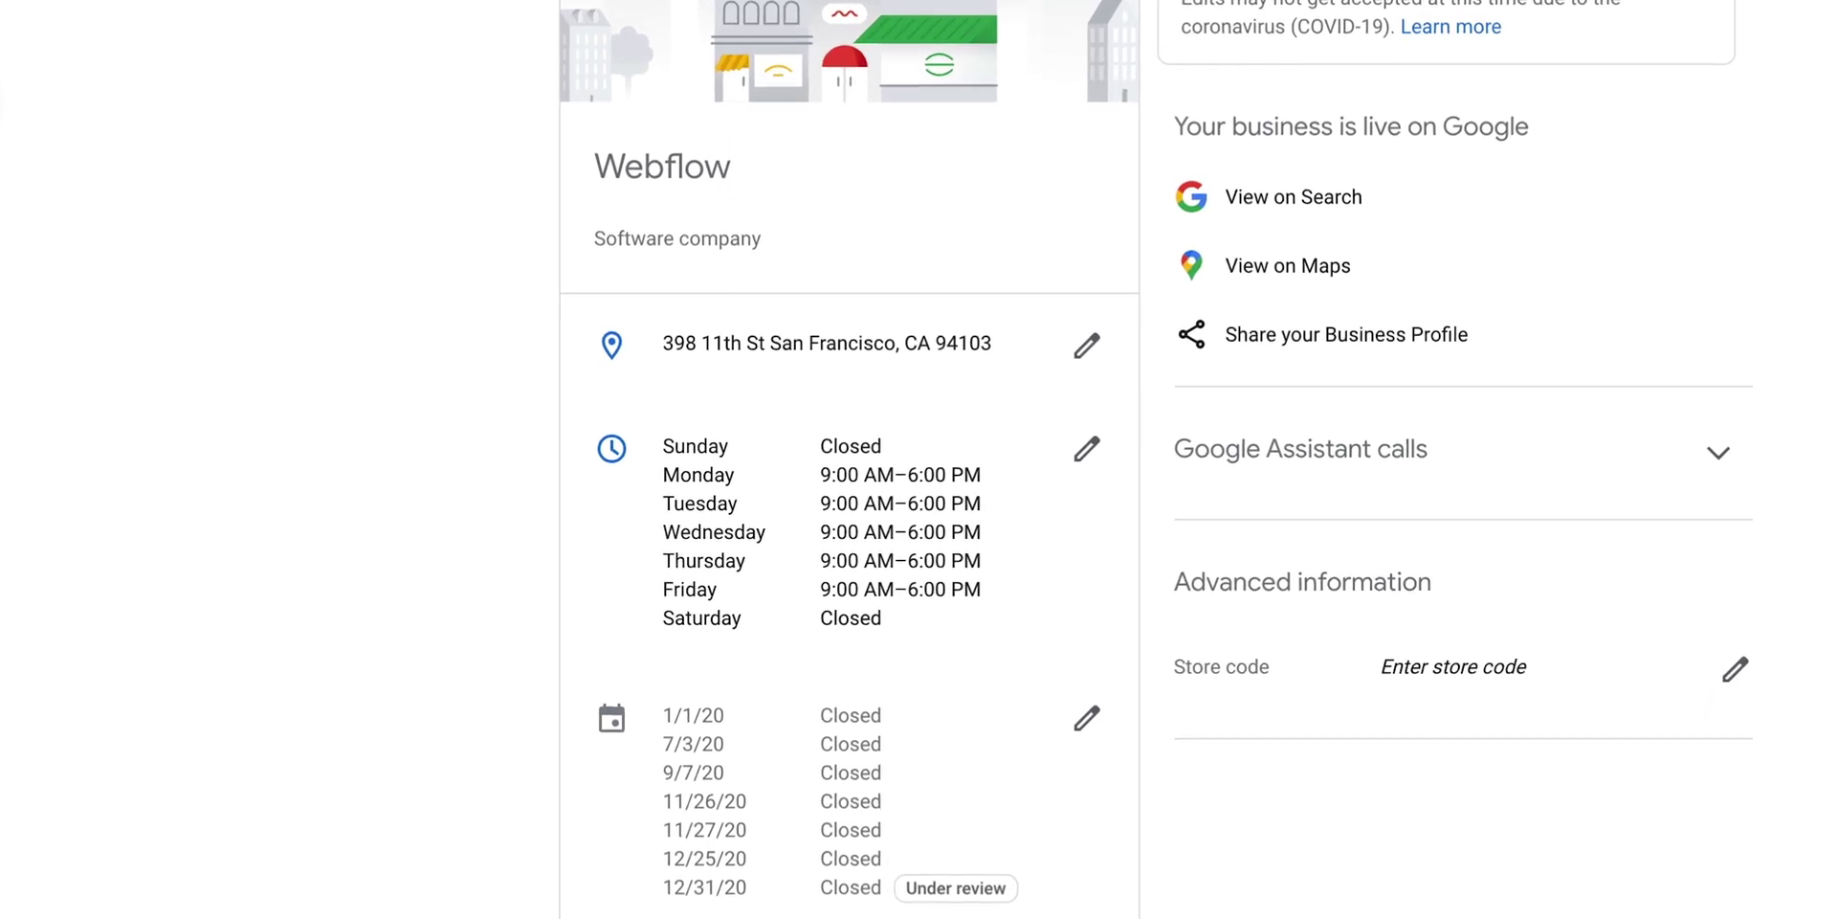